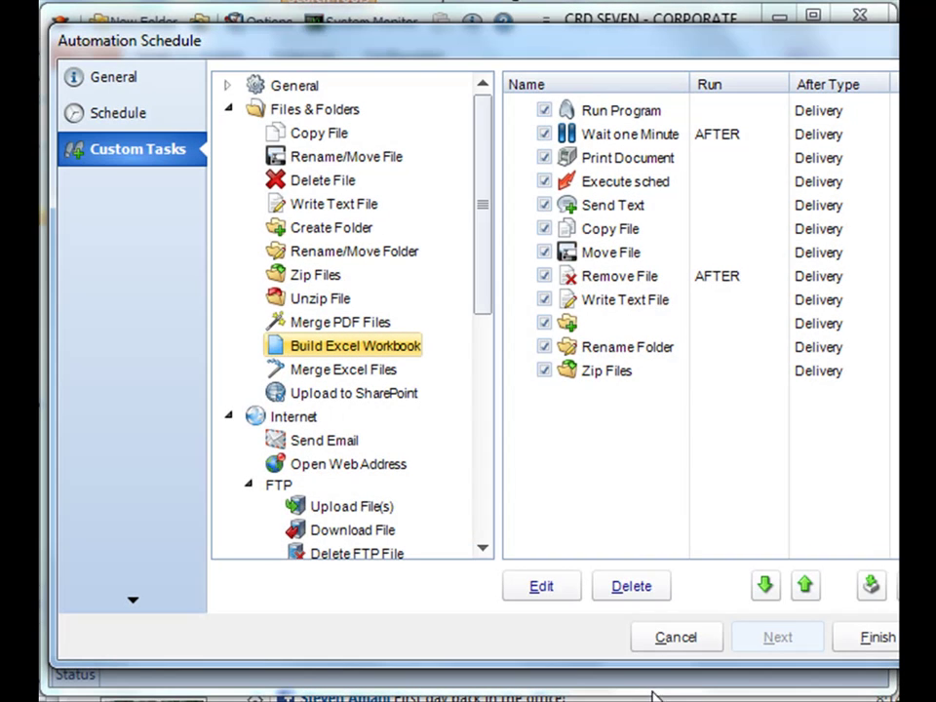
Add a Merge Excel Files custom task to the schedule and name it 'Merge Excel'.
click(365, 371)
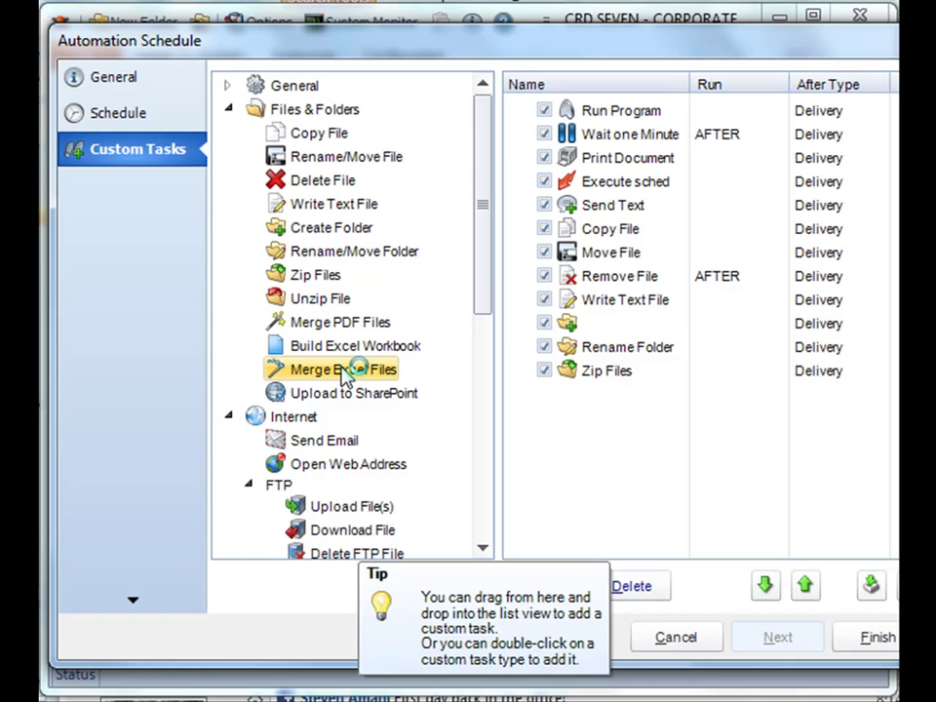
drag(343, 375, 595, 469)
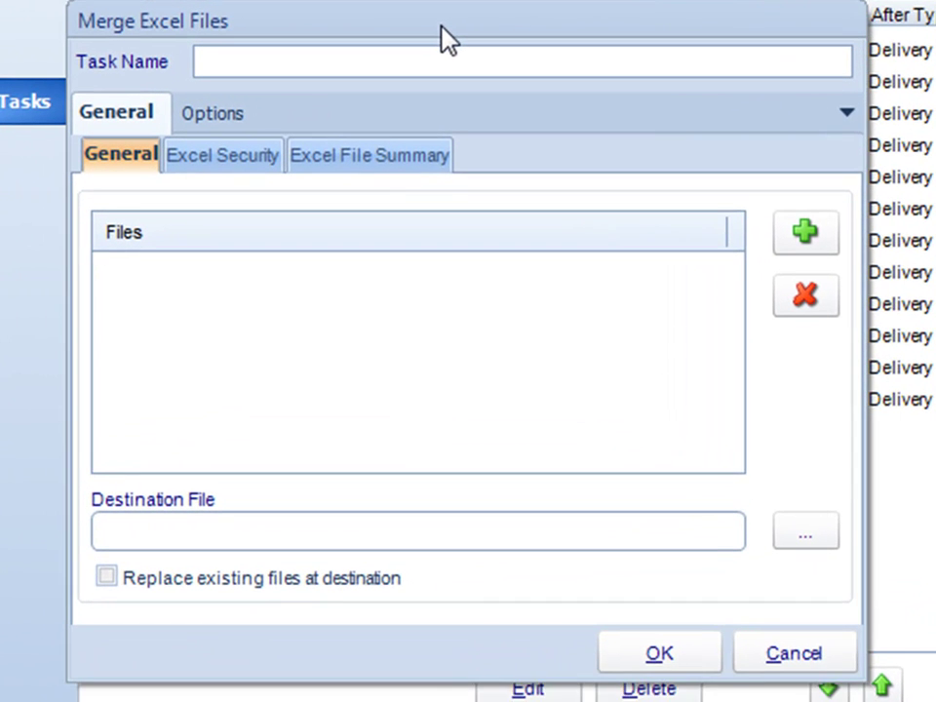
drag(441, 39, 469, 47)
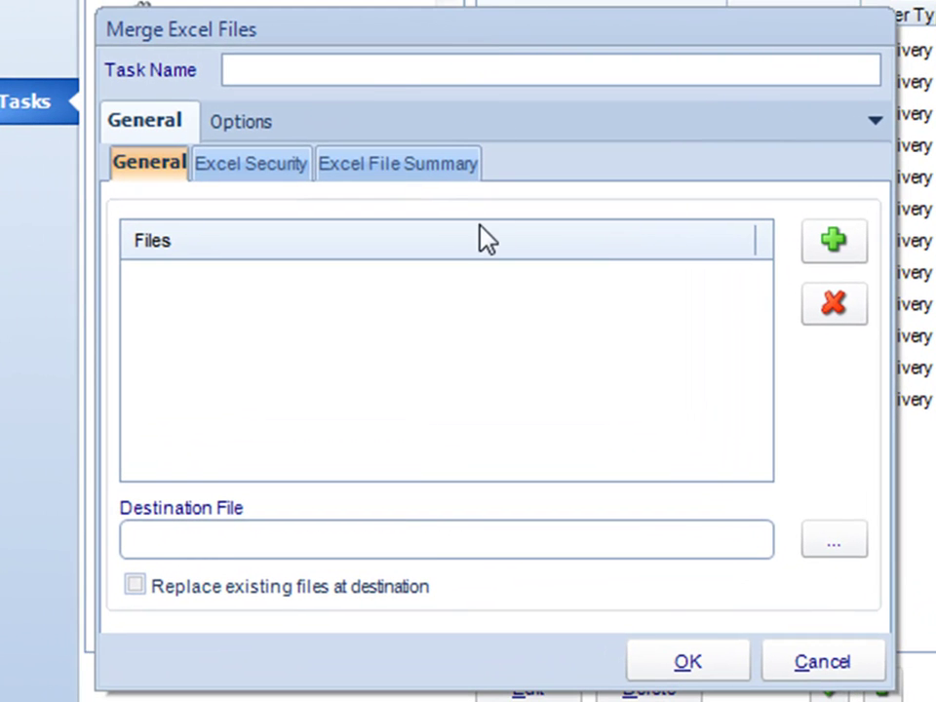
click(389, 74)
text(Merge Excel)
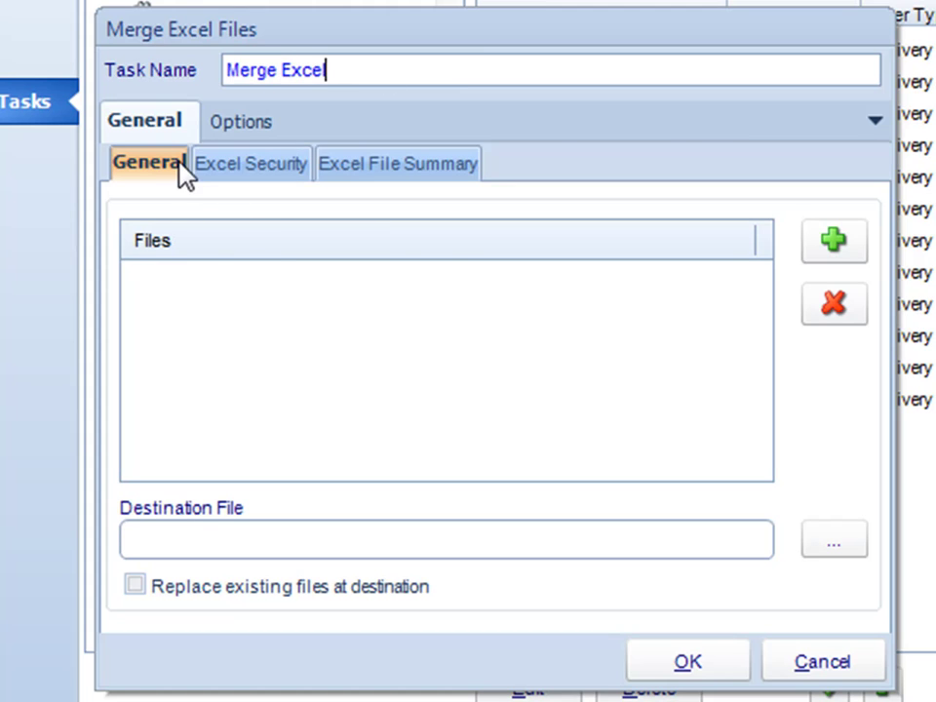
key(Tab)
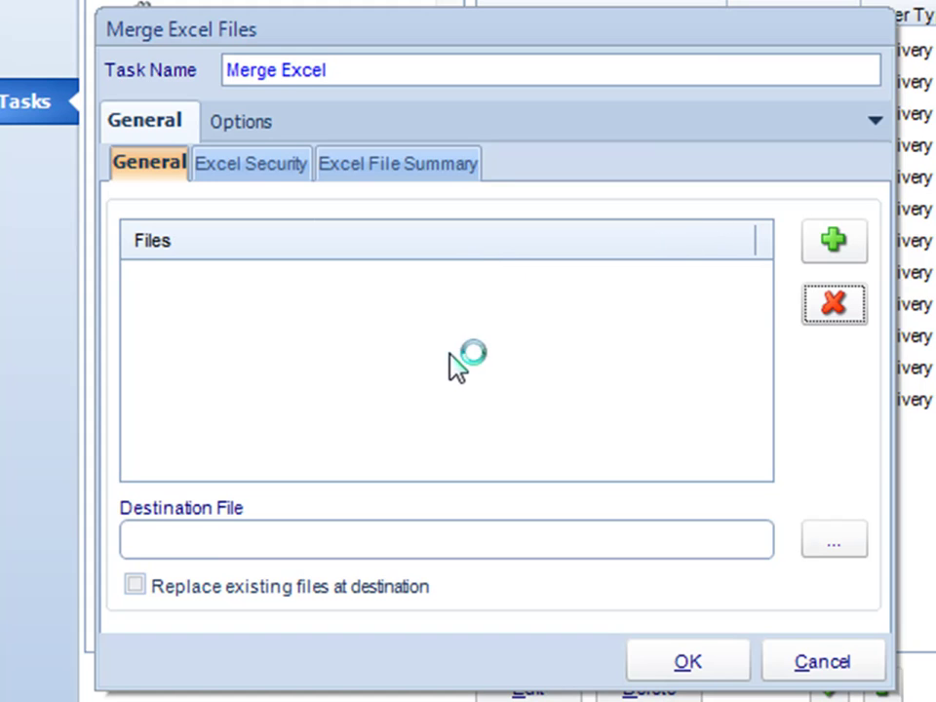
Add all nine .xlsx workbooks from Documents > SalesSheets to the merge file list.
click(831, 238)
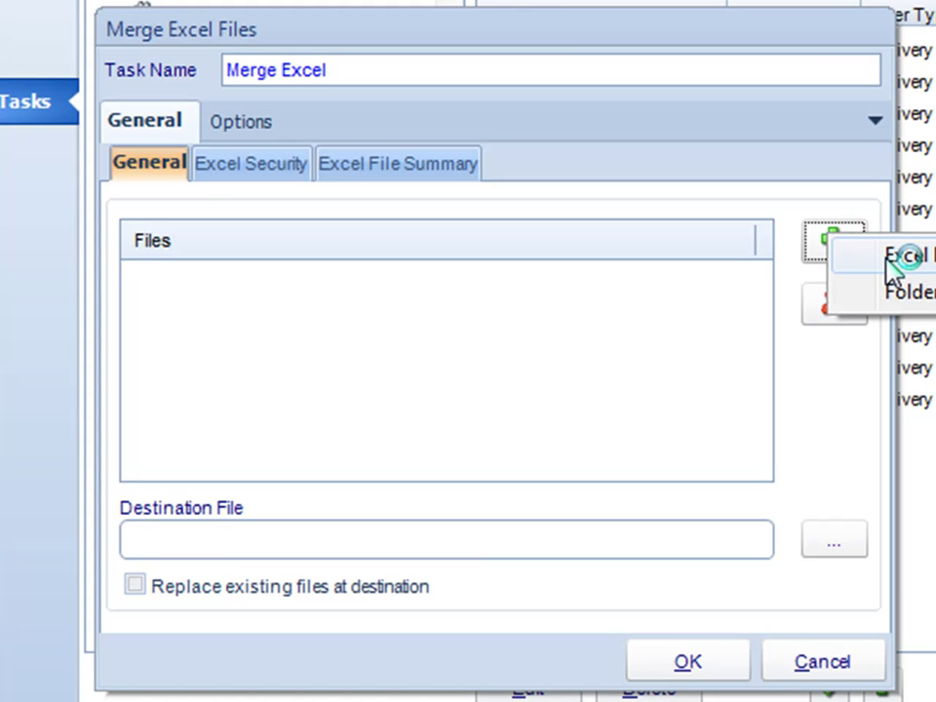
click(888, 257)
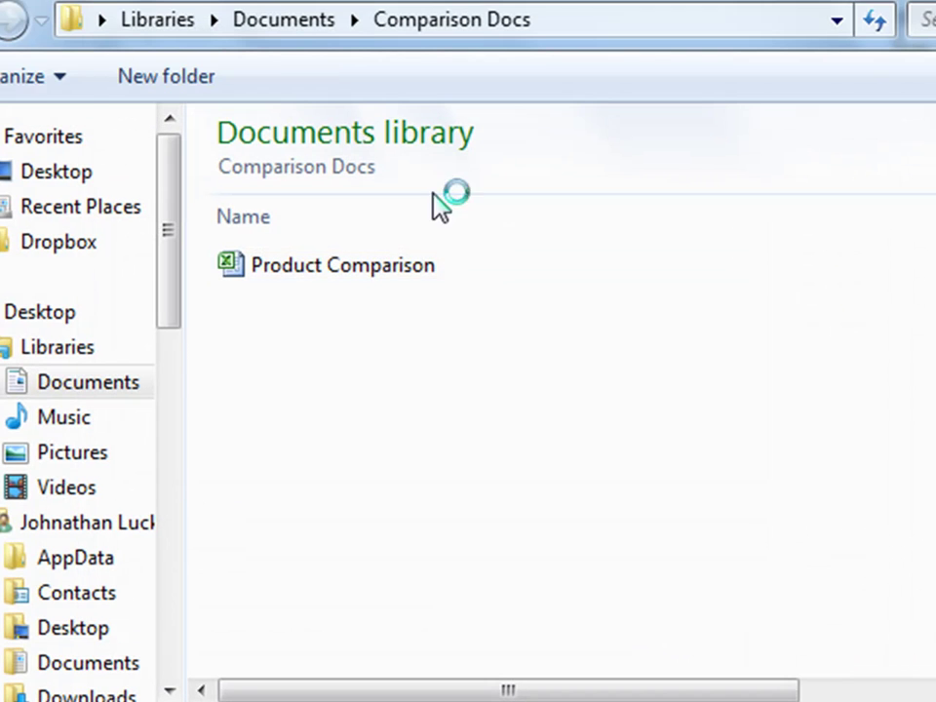
click(286, 25)
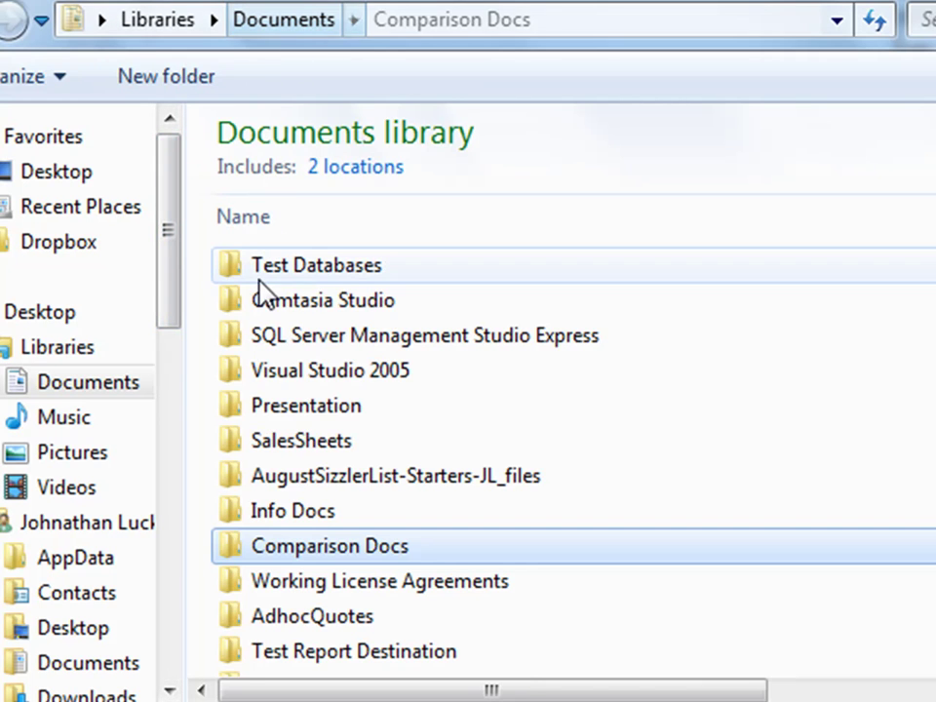
double_click(310, 441)
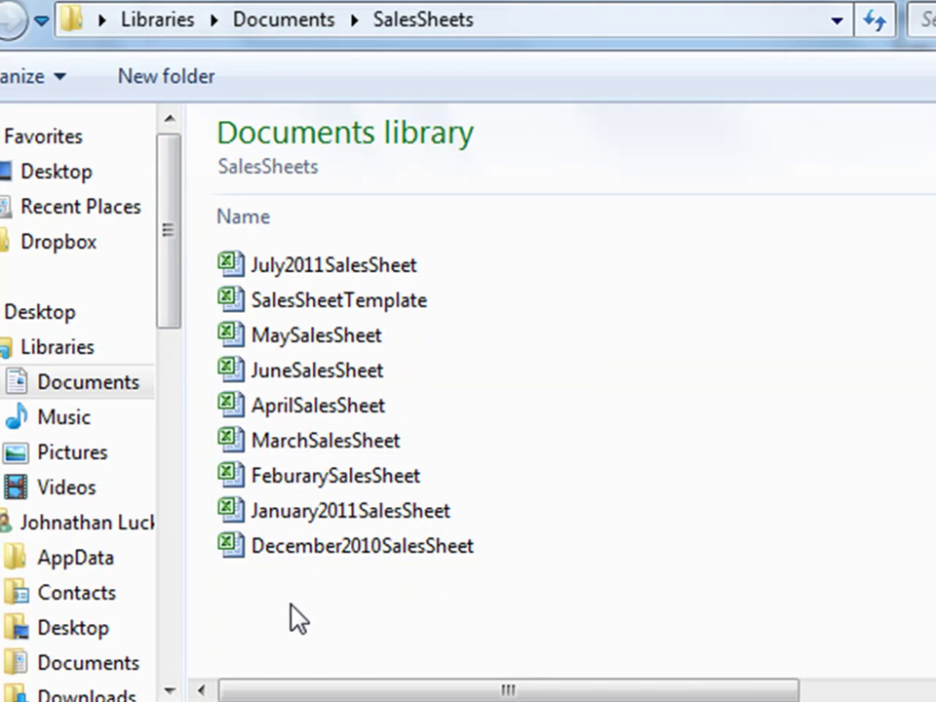
drag(292, 603, 320, 272)
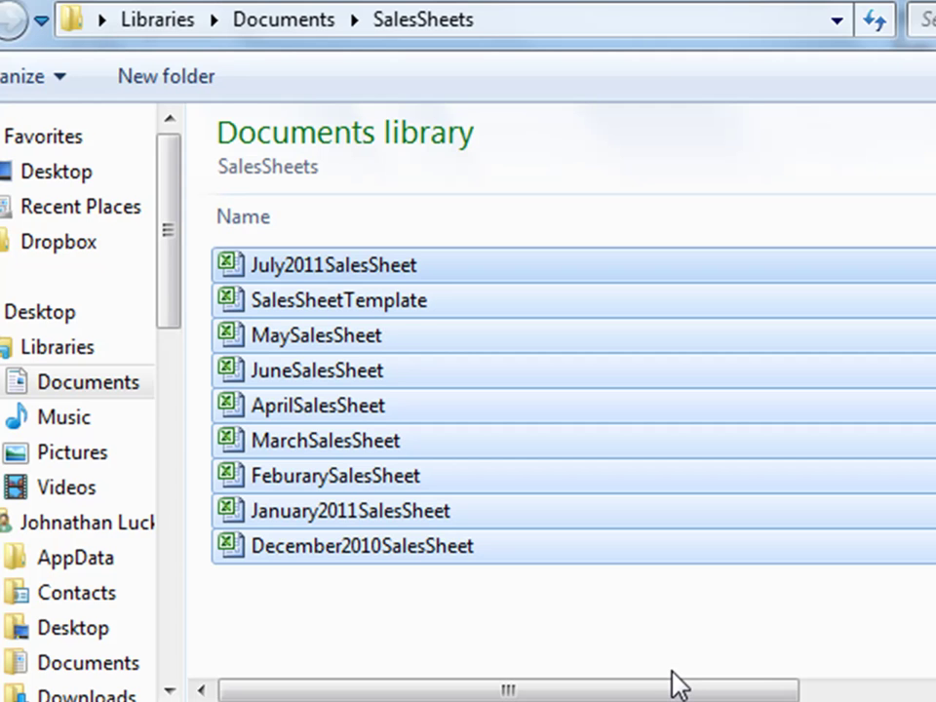
click(682, 698)
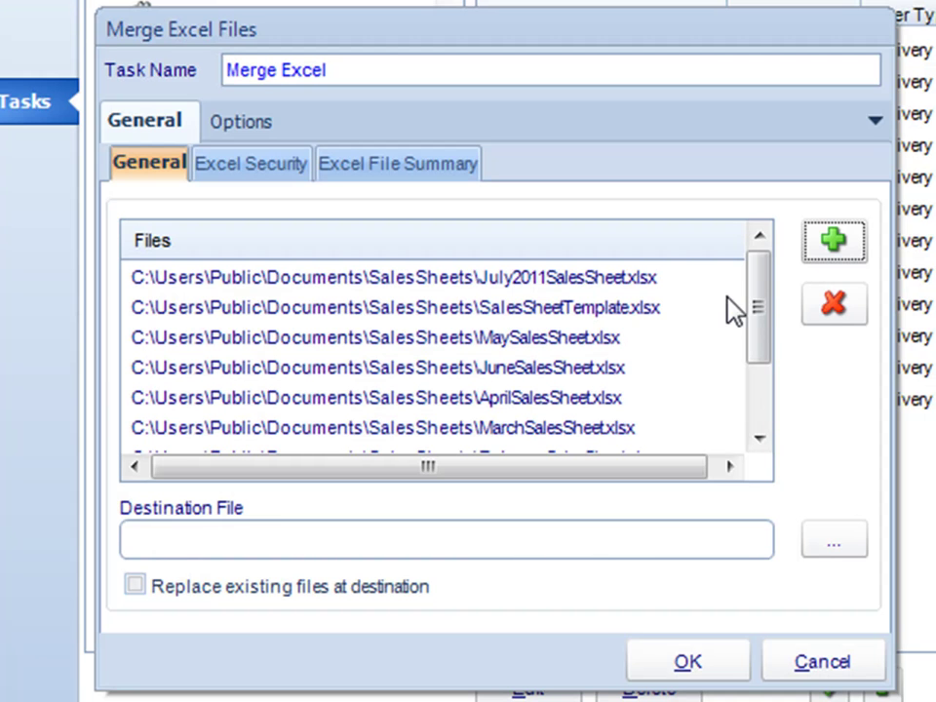
drag(747, 289, 757, 349)
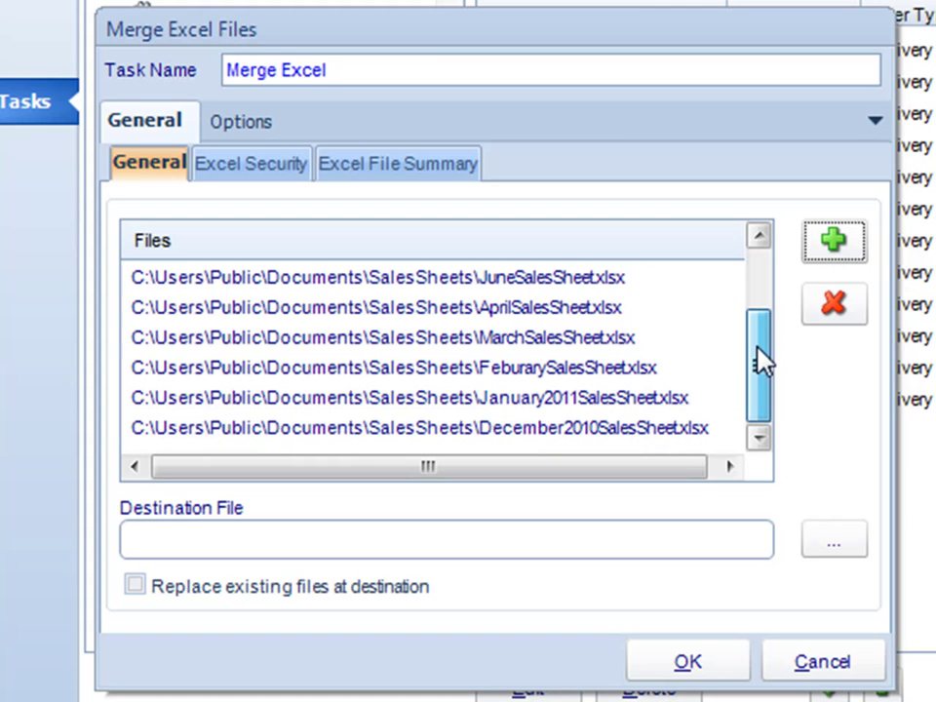
drag(760, 399, 689, 288)
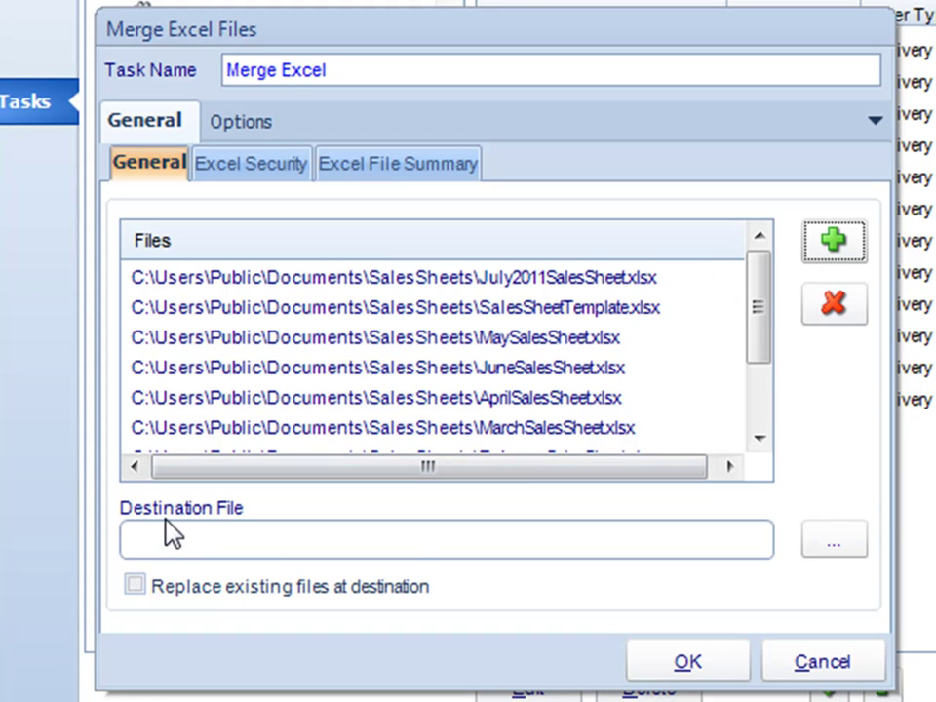
Set the destination to Sales Sheets Merged.xlsx in SalesSheets and save the merge task.
click(844, 543)
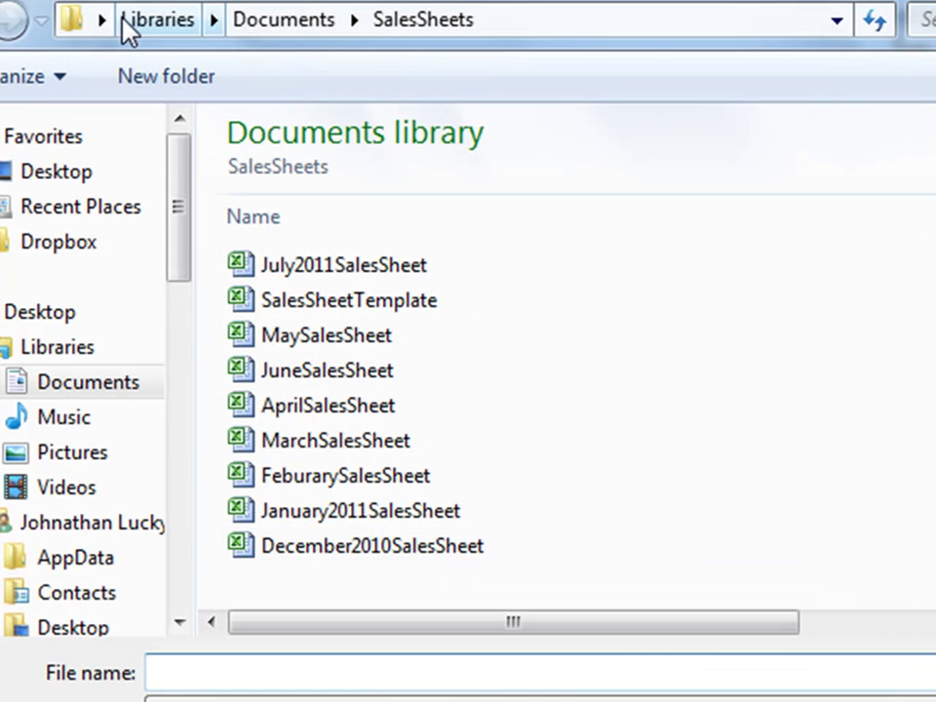
text(S)
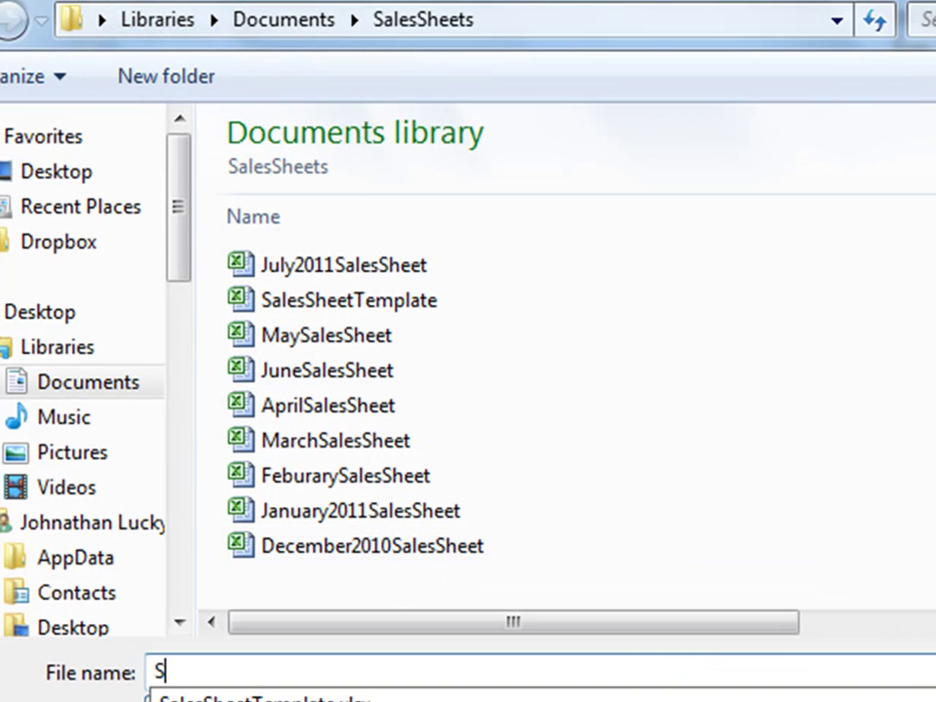
text(ales Sheets Mre)
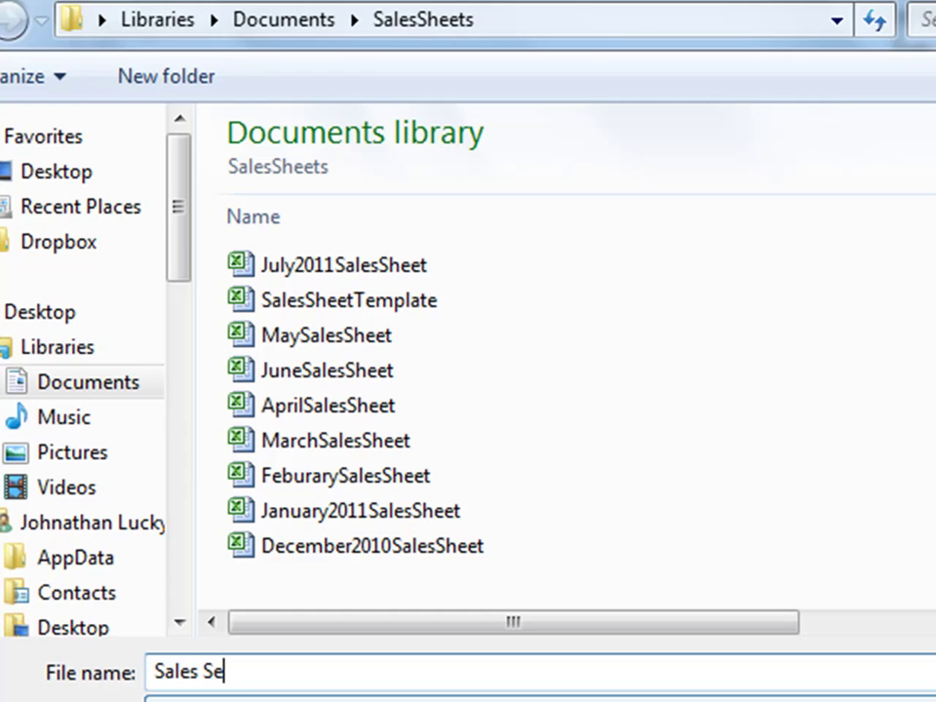
key(BackSpace)
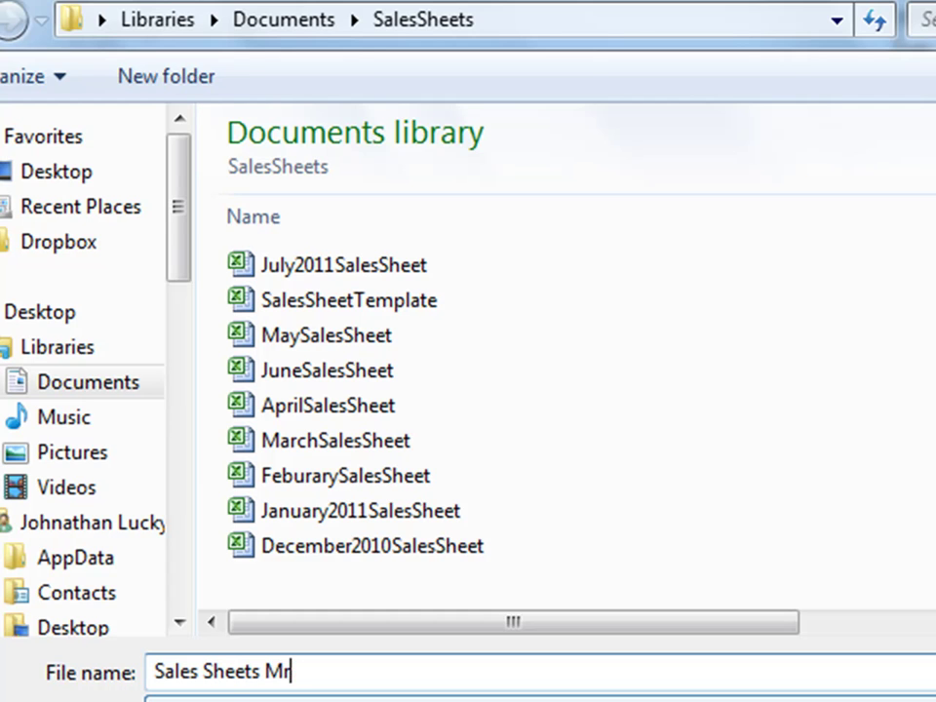
text(e)
key(BackSpace)
key(BackSpace)
text(erged)
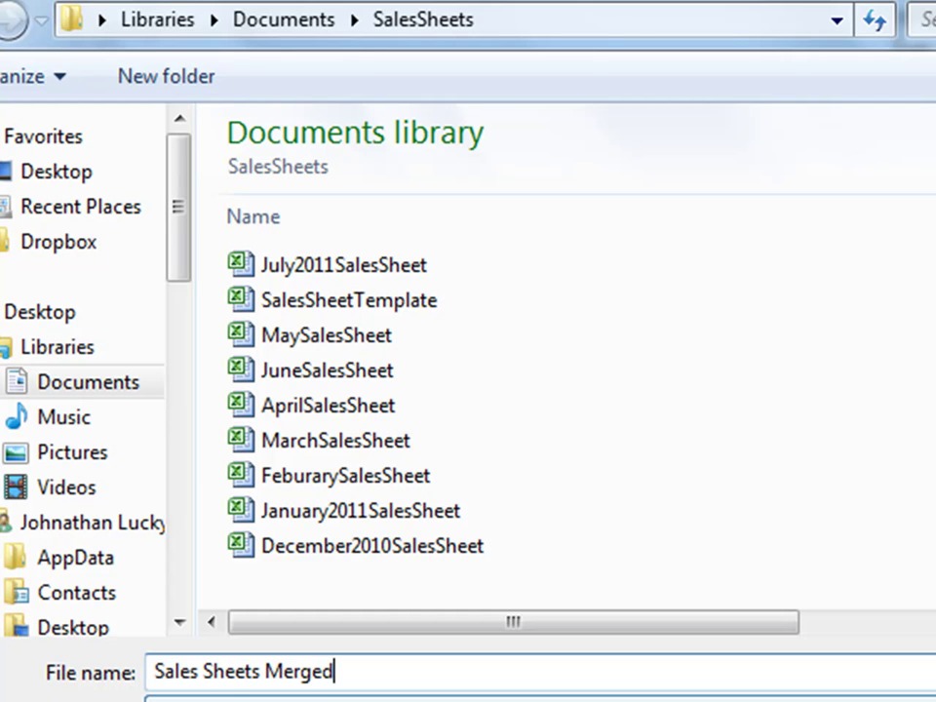
key(Return)
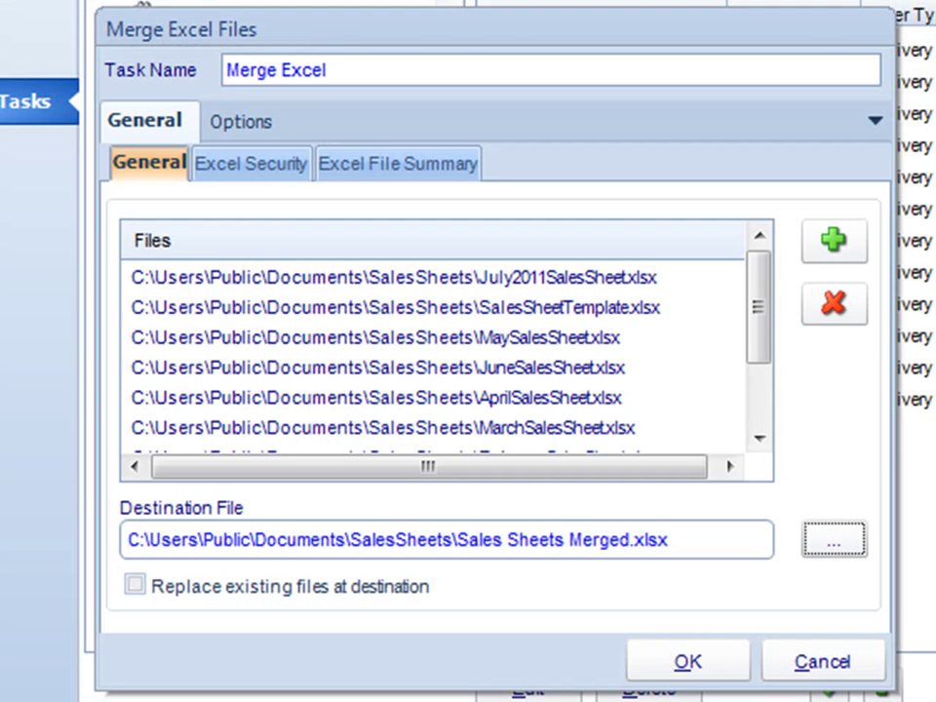
click(687, 662)
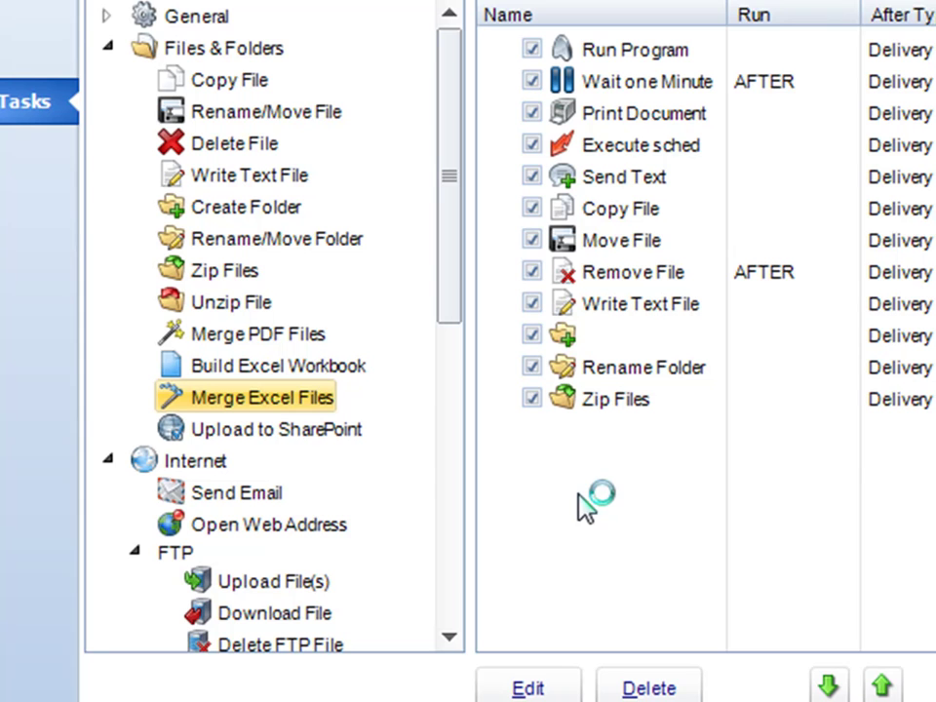
Review the task list and disable the Run Program and Wait one Minute tasks.
click(657, 82)
click(626, 243)
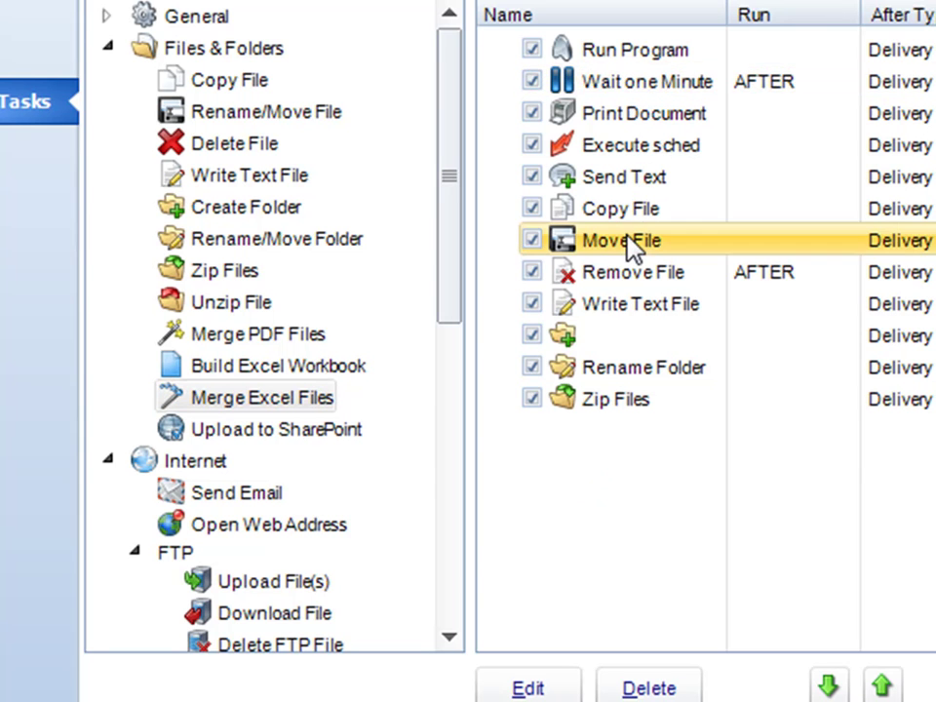
click(616, 277)
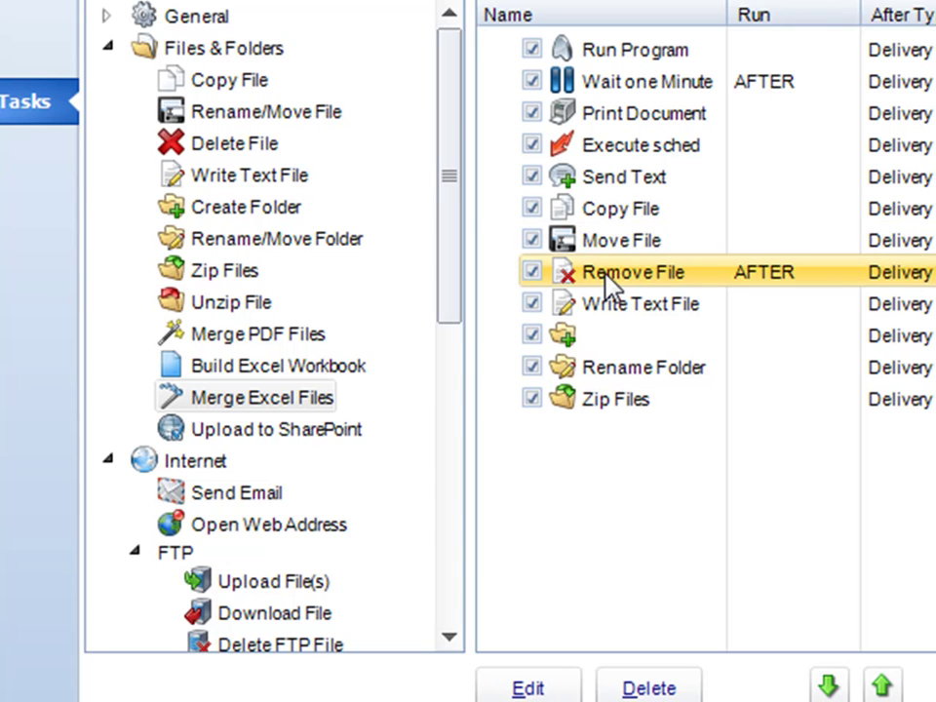
click(591, 55)
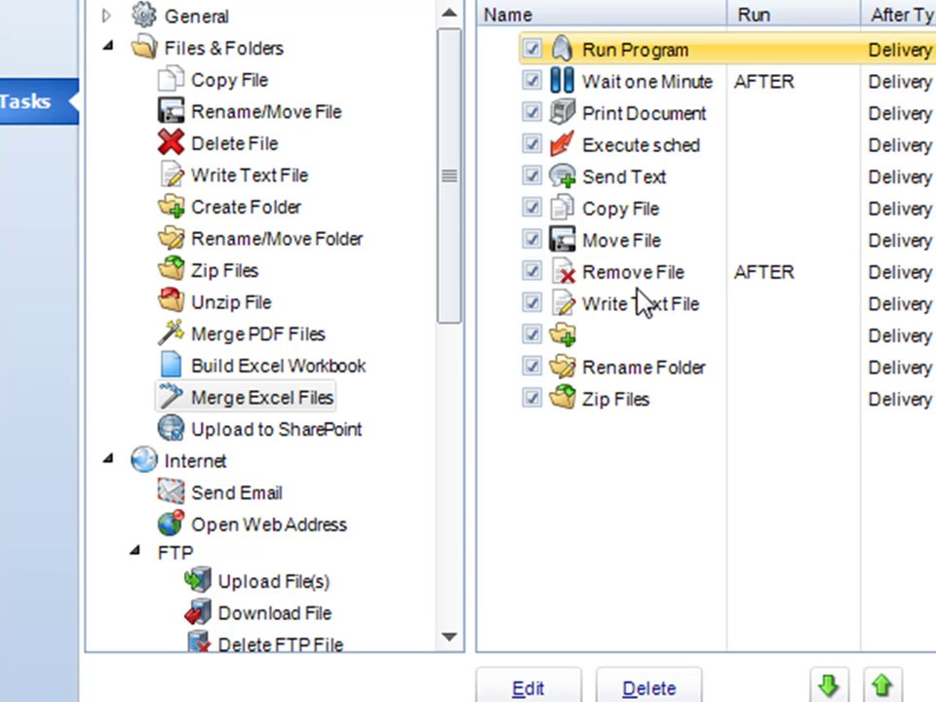
click(532, 50)
click(531, 82)
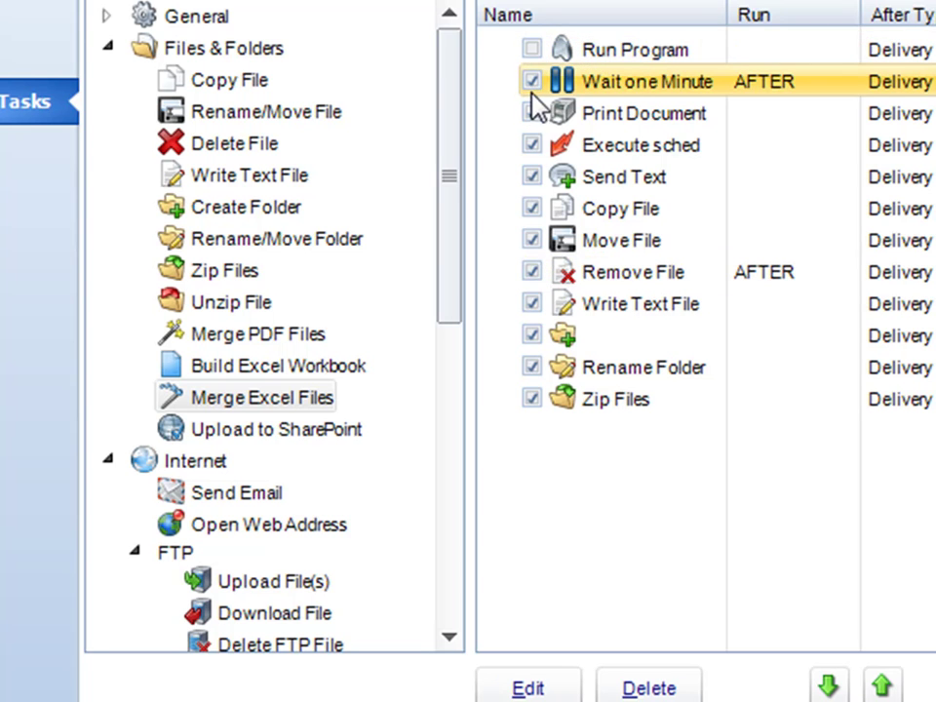
click(532, 82)
Disable the Print Document, Execute sched, Send Text and Copy File tasks.
click(531, 113)
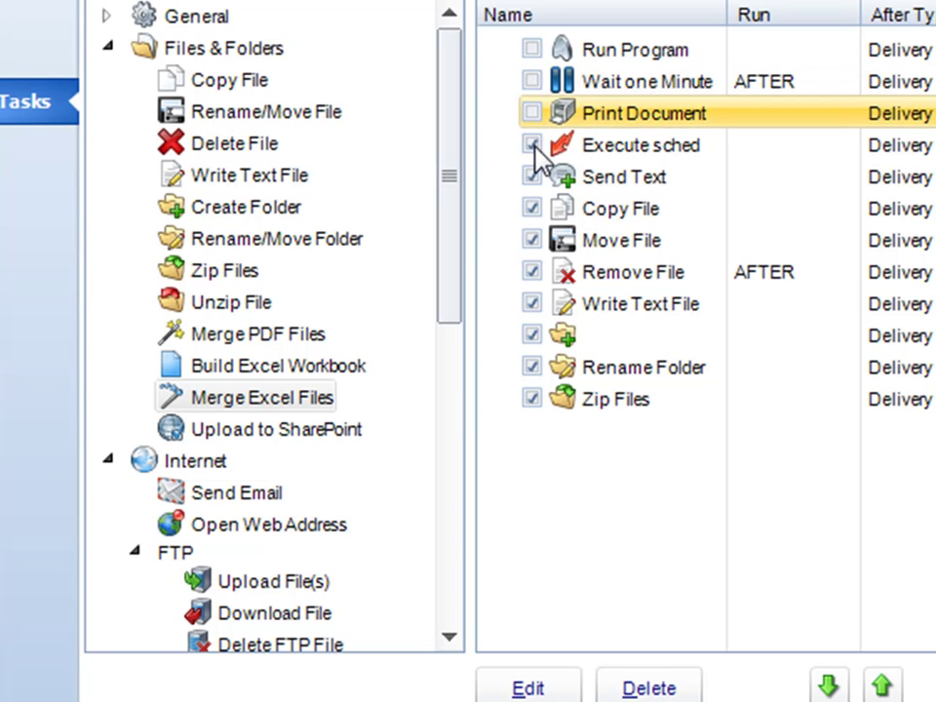
click(531, 145)
click(532, 179)
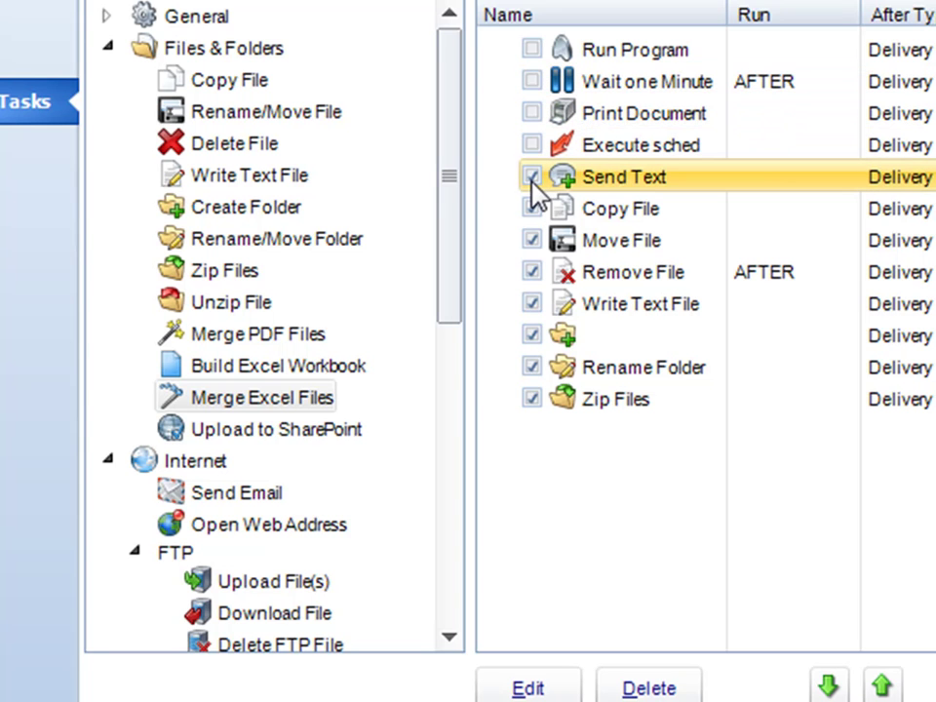
click(531, 179)
click(531, 214)
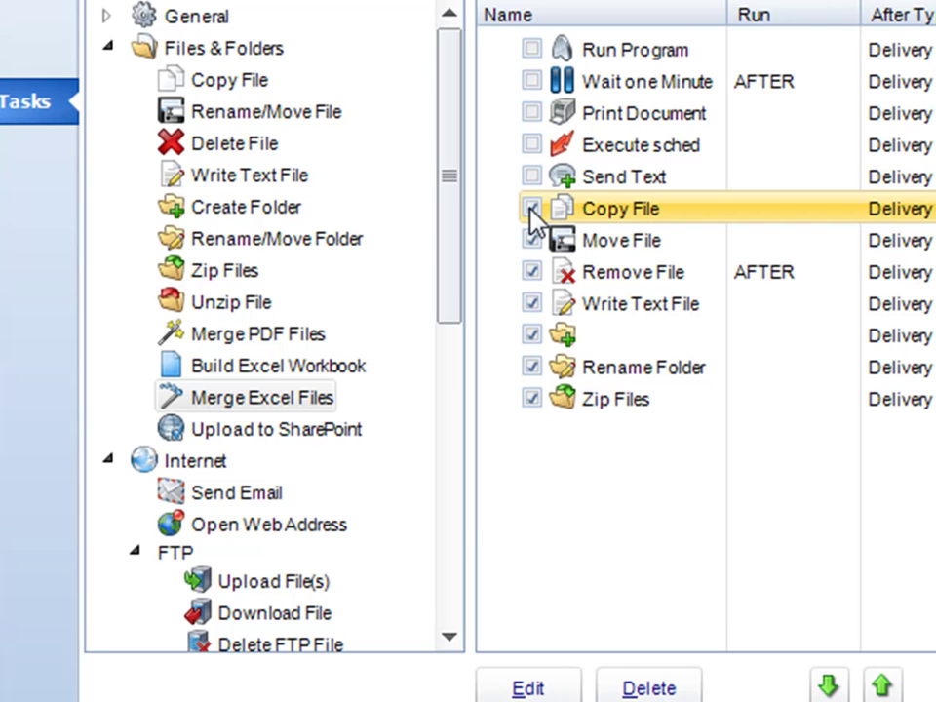
click(532, 208)
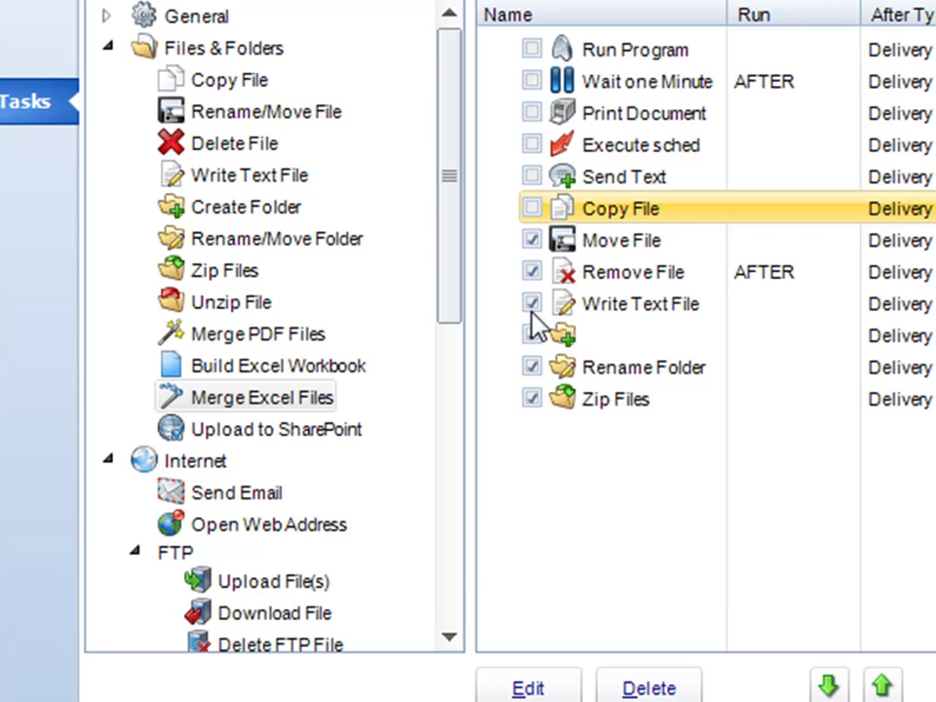
click(321, 430)
drag(243, 436, 578, 523)
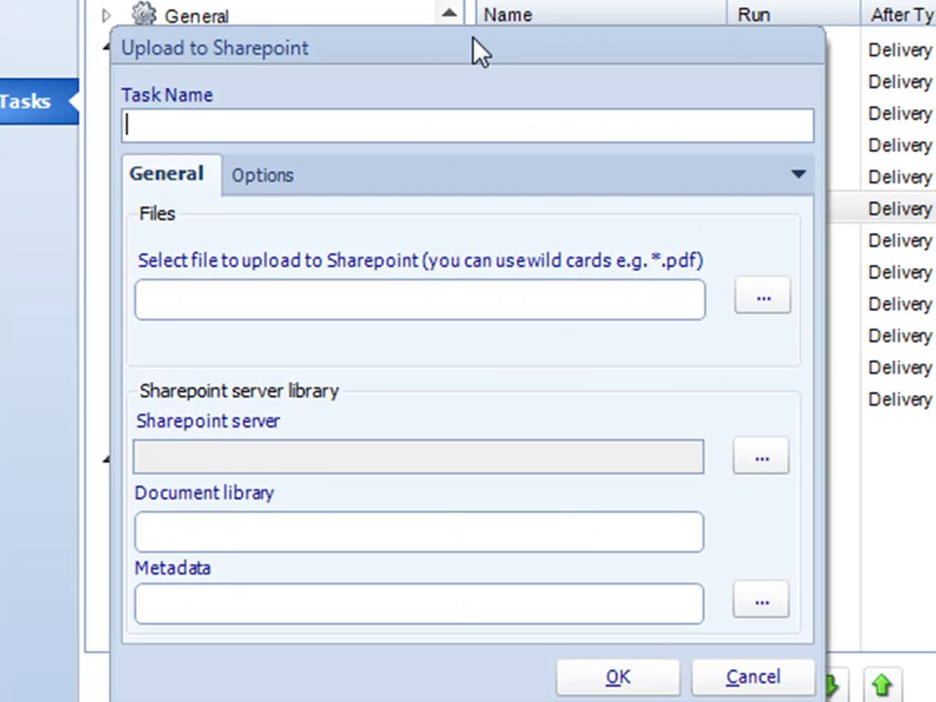
drag(476, 56, 477, 35)
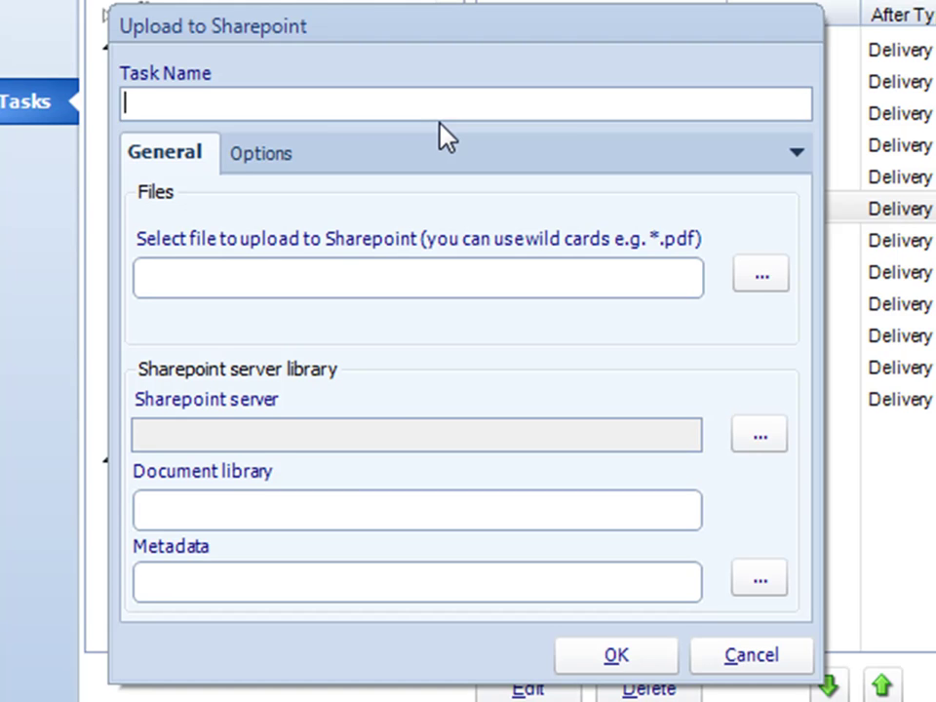
text(Send to SharePoint)
click(765, 276)
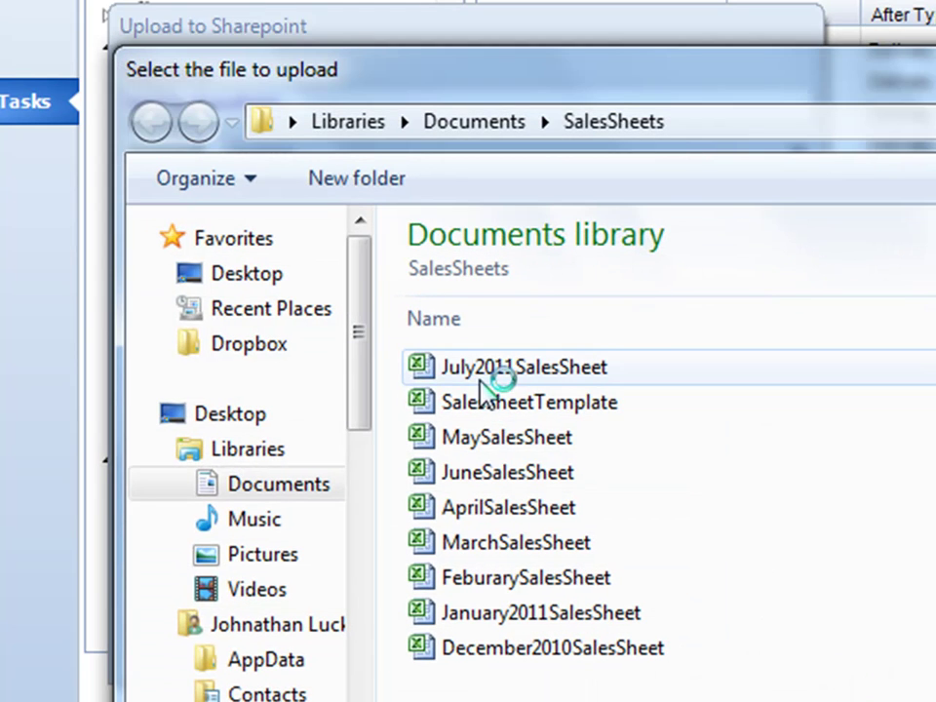
double_click(475, 375)
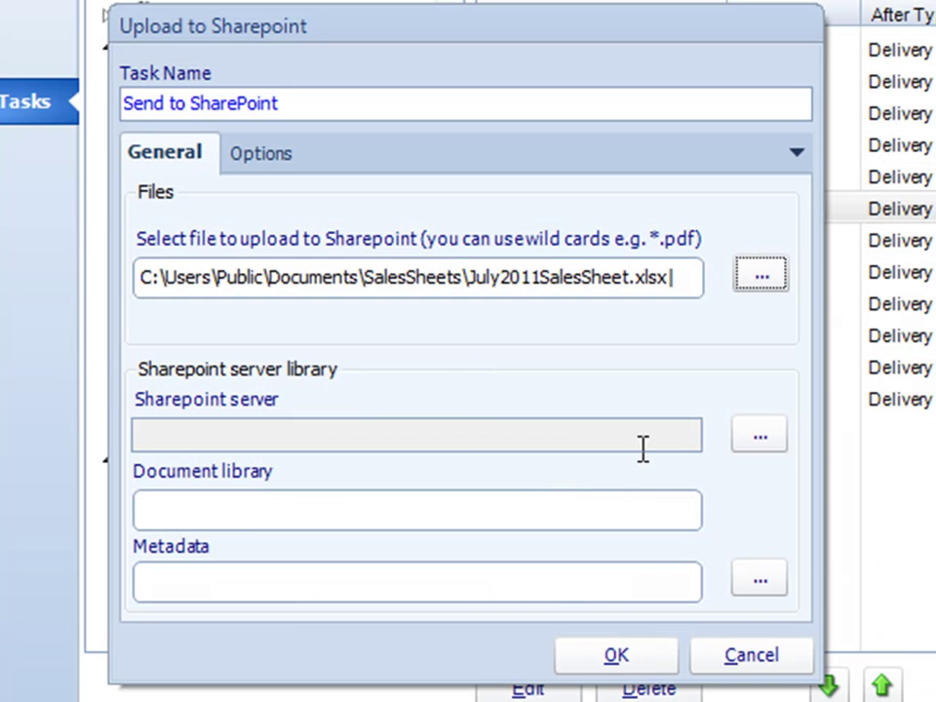
click(758, 438)
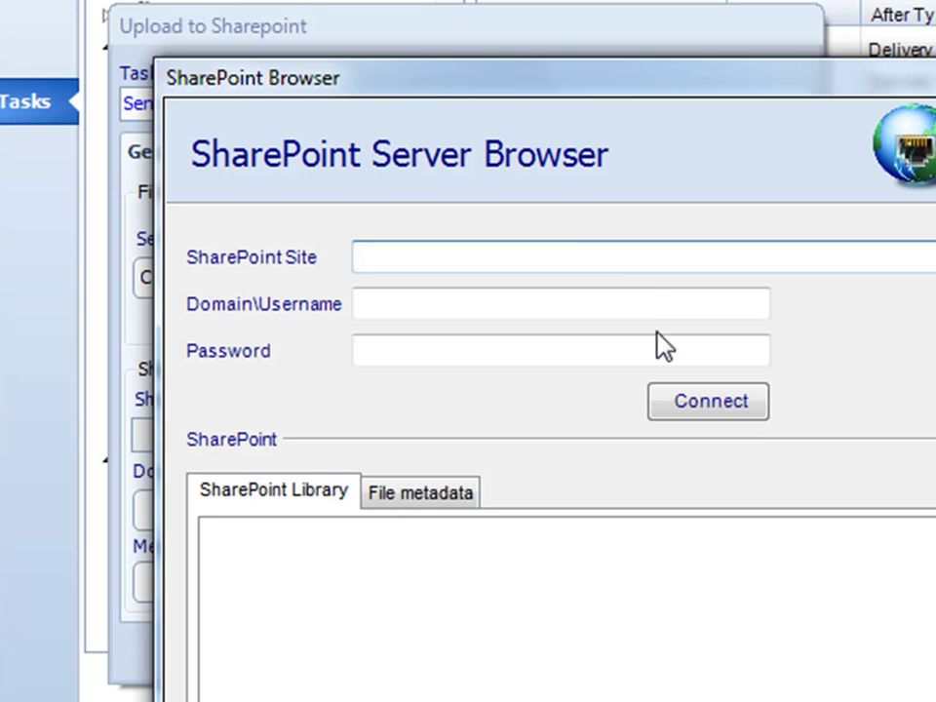
click(588, 252)
key(ctrl+v)
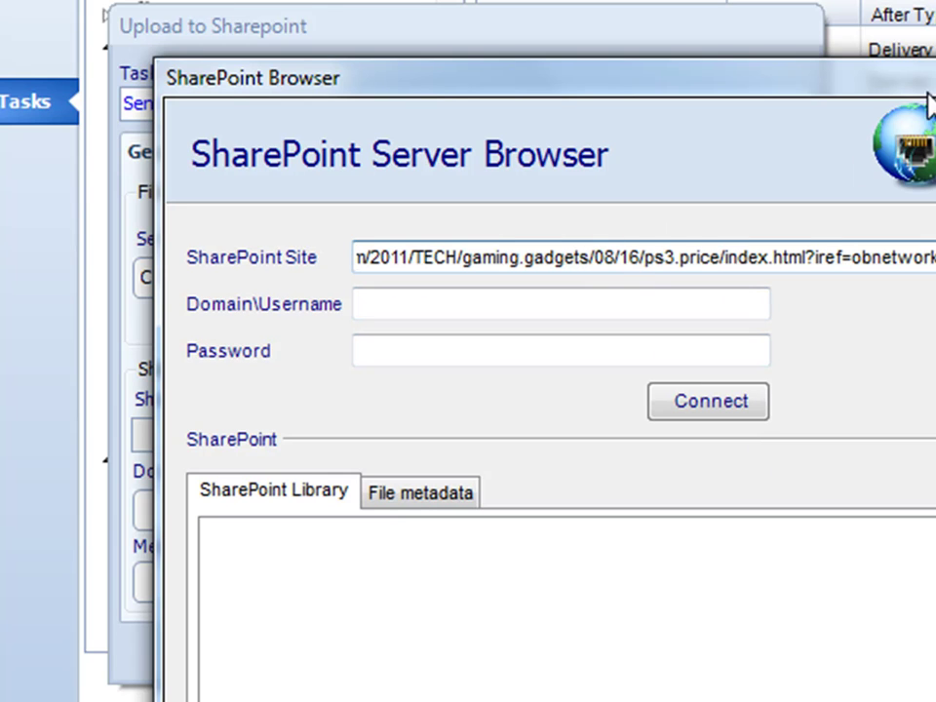
key(Escape)
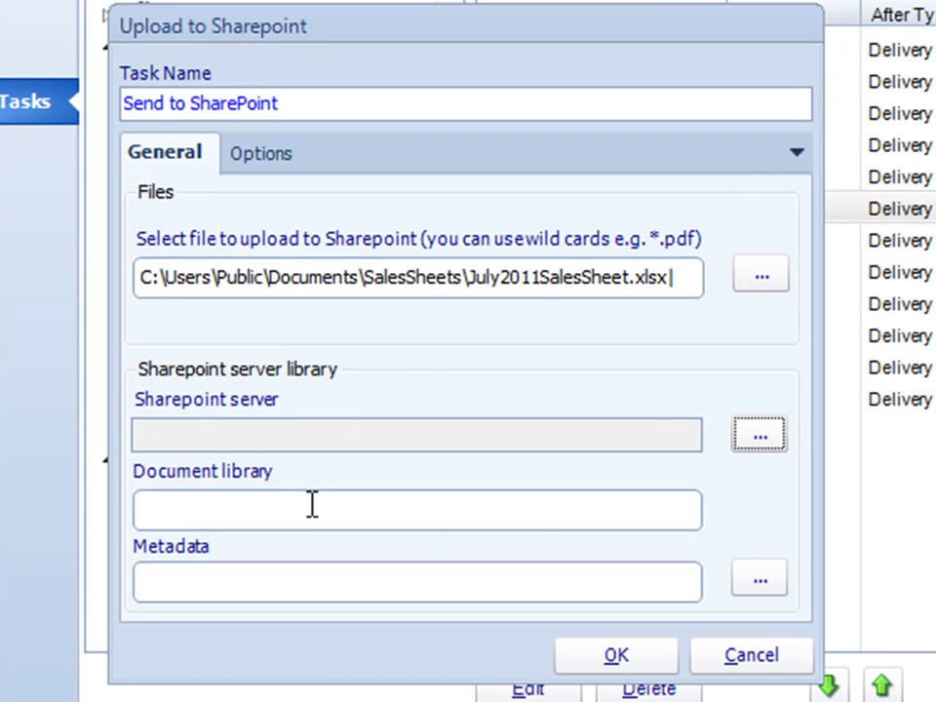
click(436, 523)
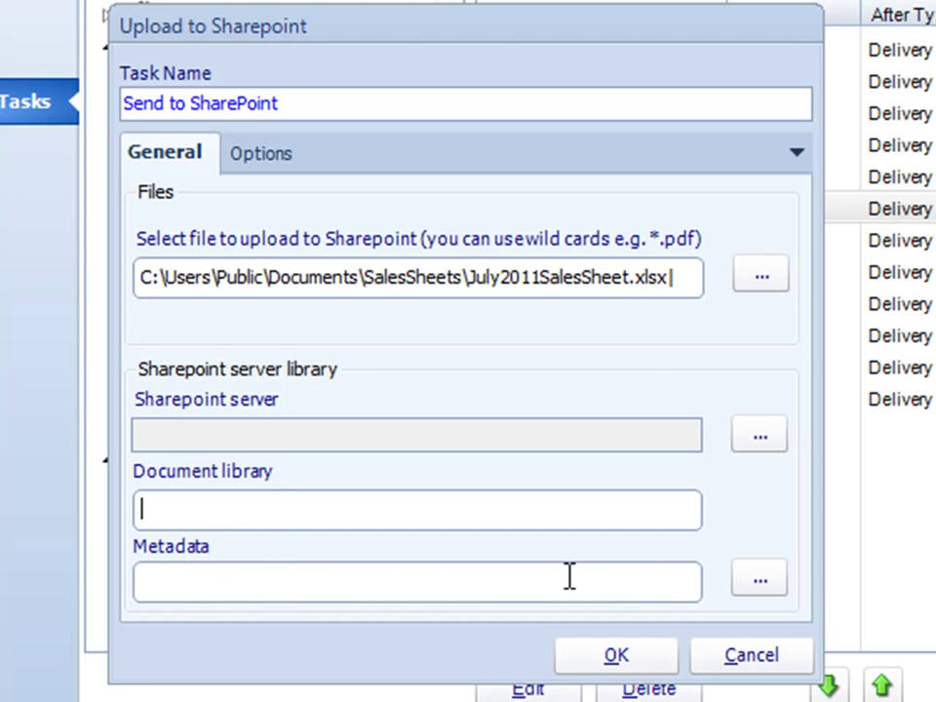
click(756, 652)
drag(455, 324, 448, 355)
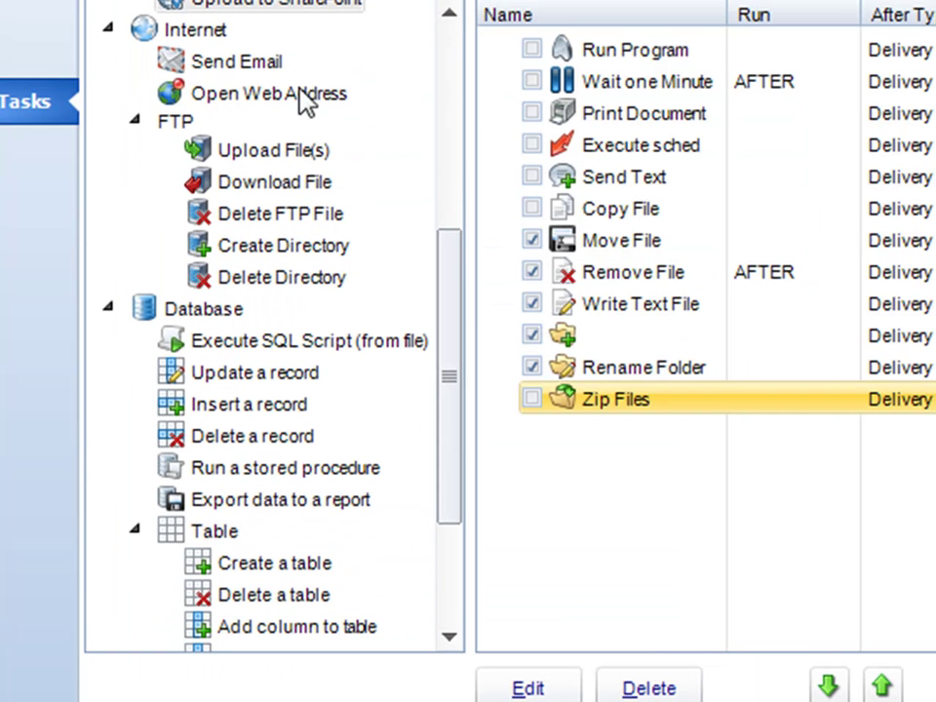
Add a Send Email task to the list and enter the recipient.
click(198, 63)
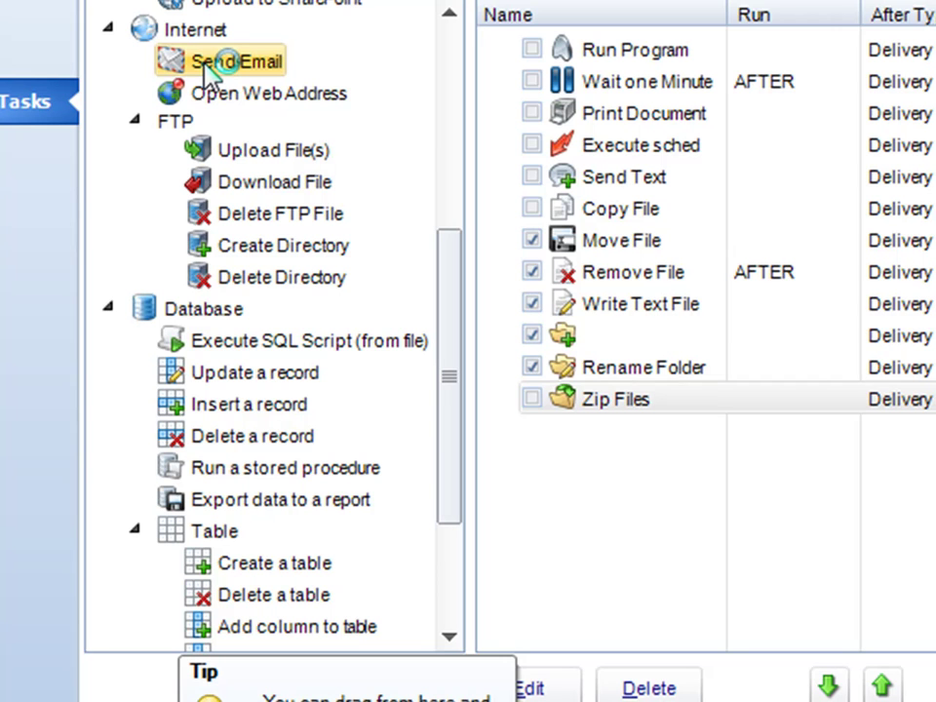
drag(207, 69, 603, 492)
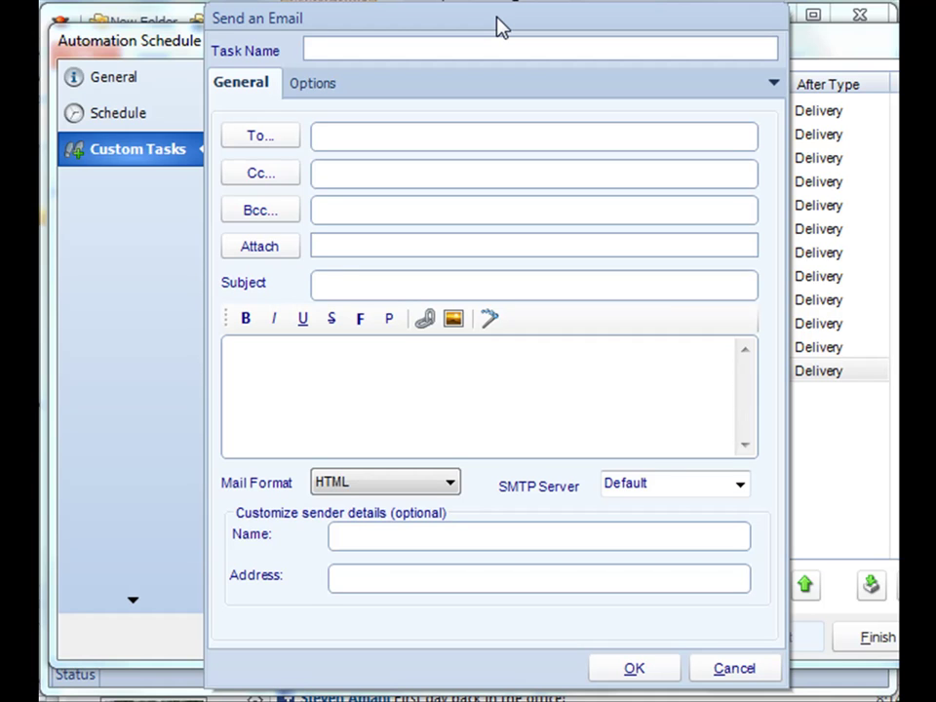
click(460, 136)
text(john)
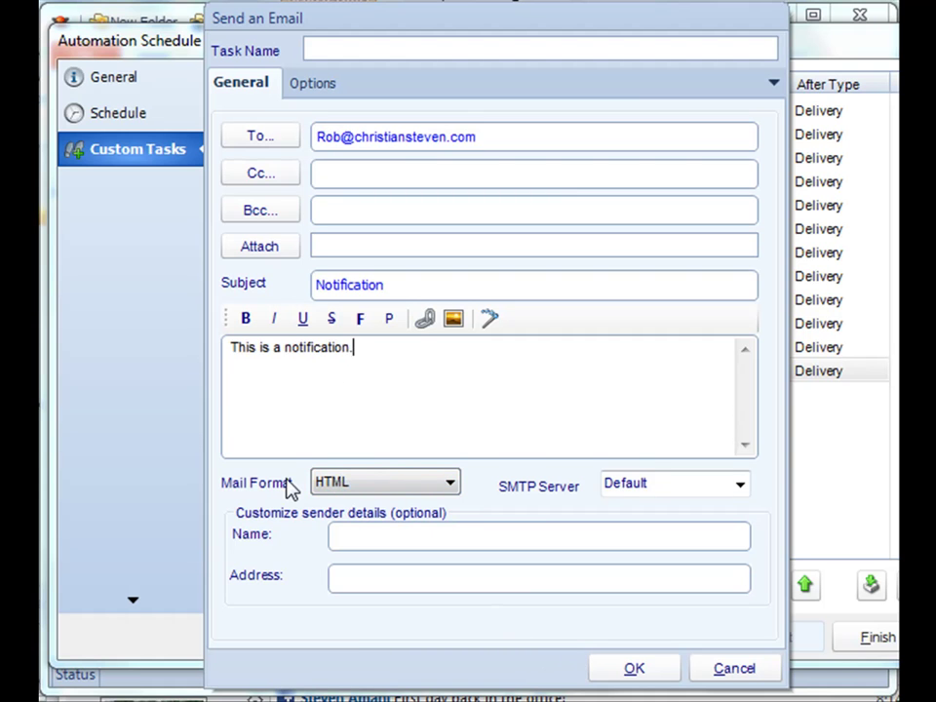
Keep HTML format and the Default SMTP server, name the task Send Email, and save it.
click(357, 484)
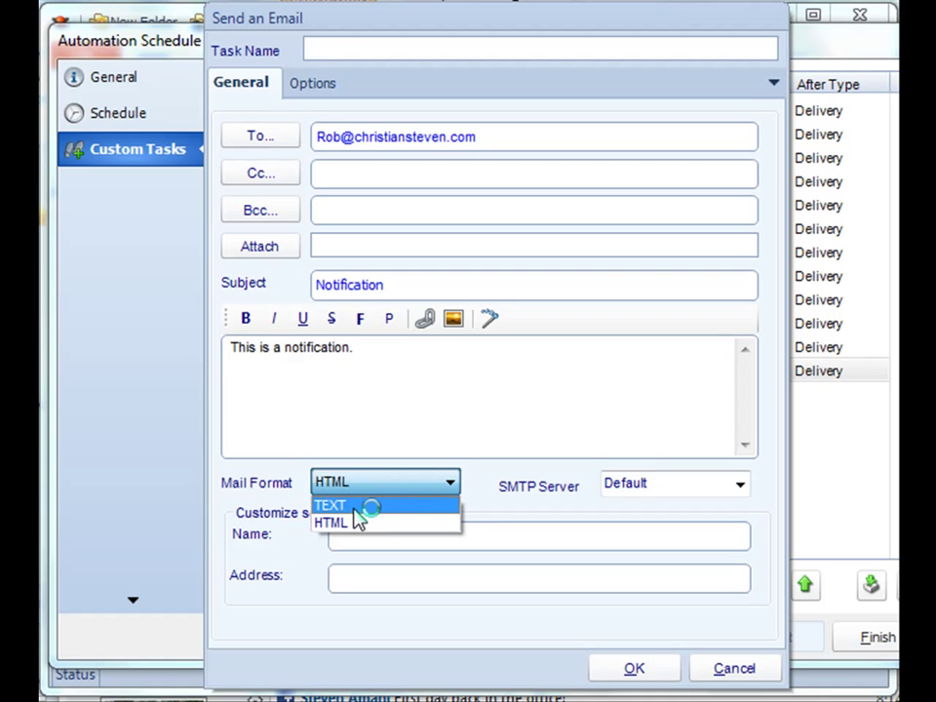
click(252, 497)
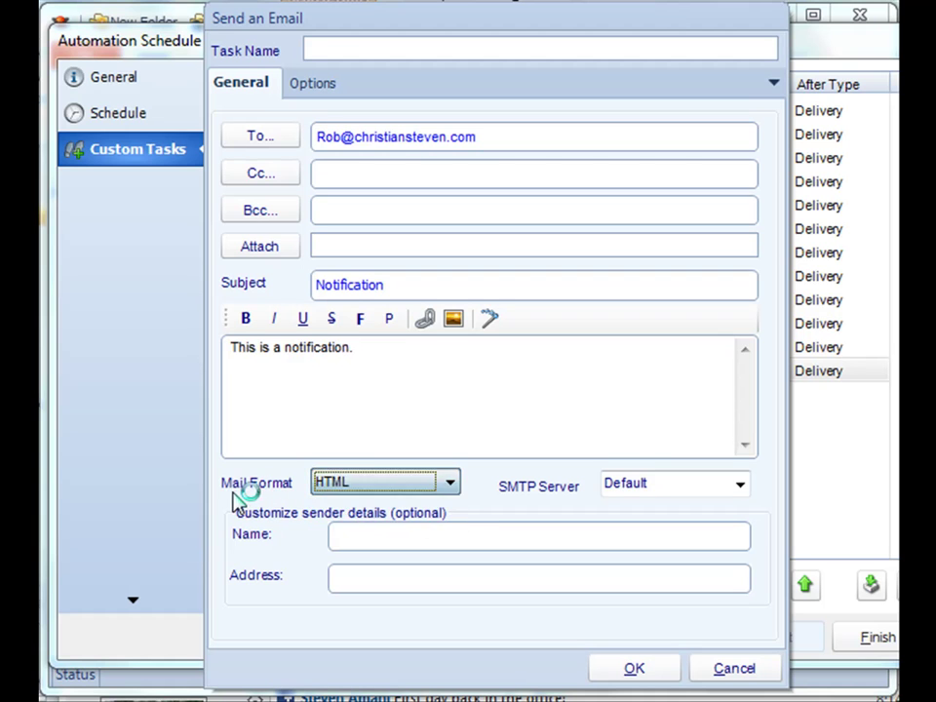
click(739, 486)
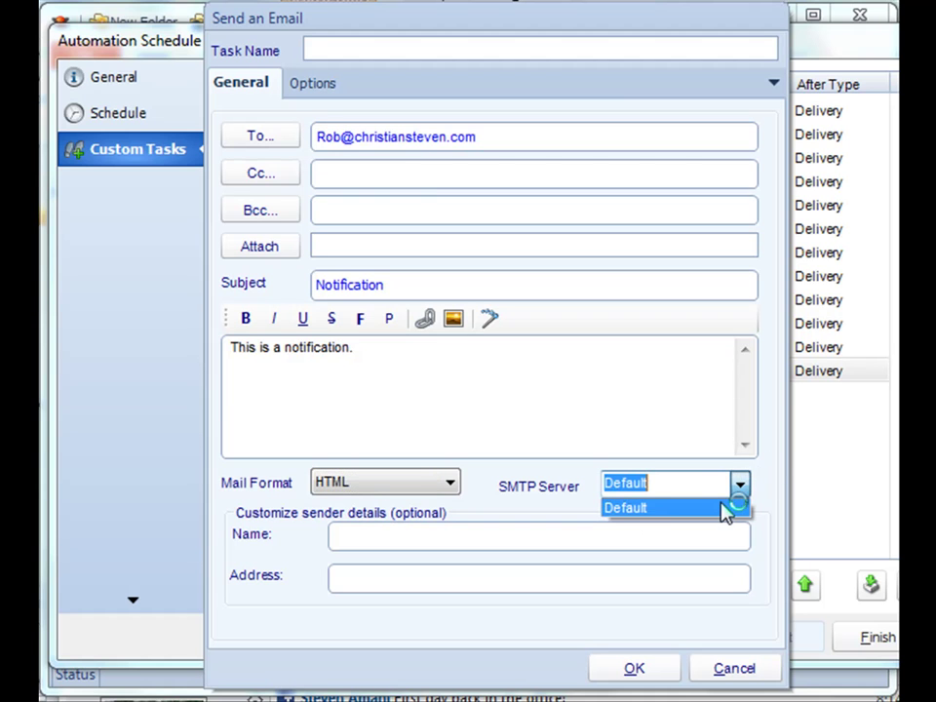
click(562, 488)
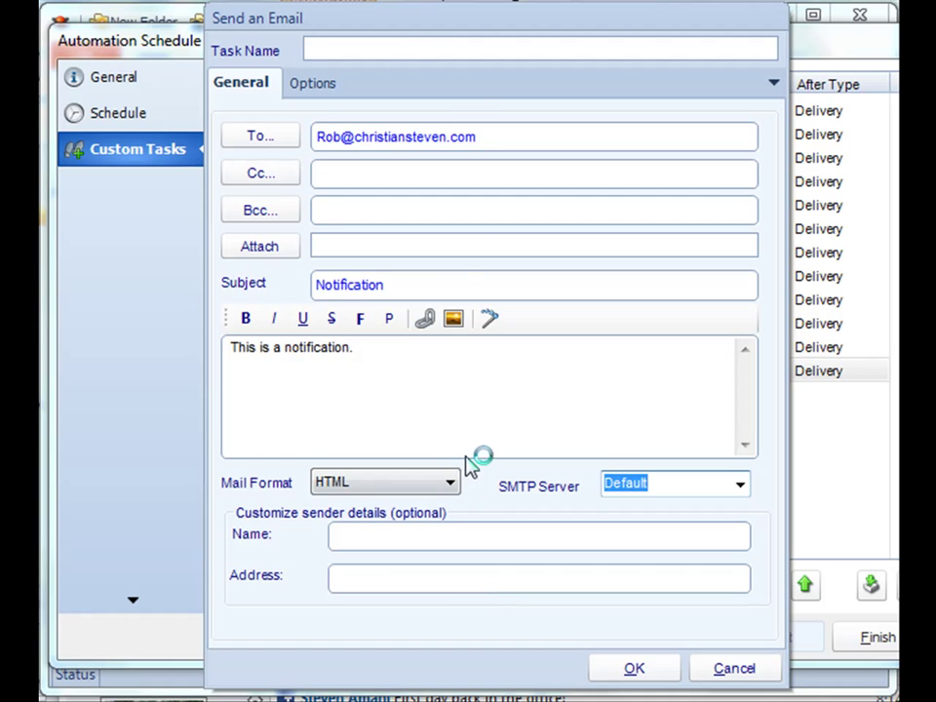
click(437, 53)
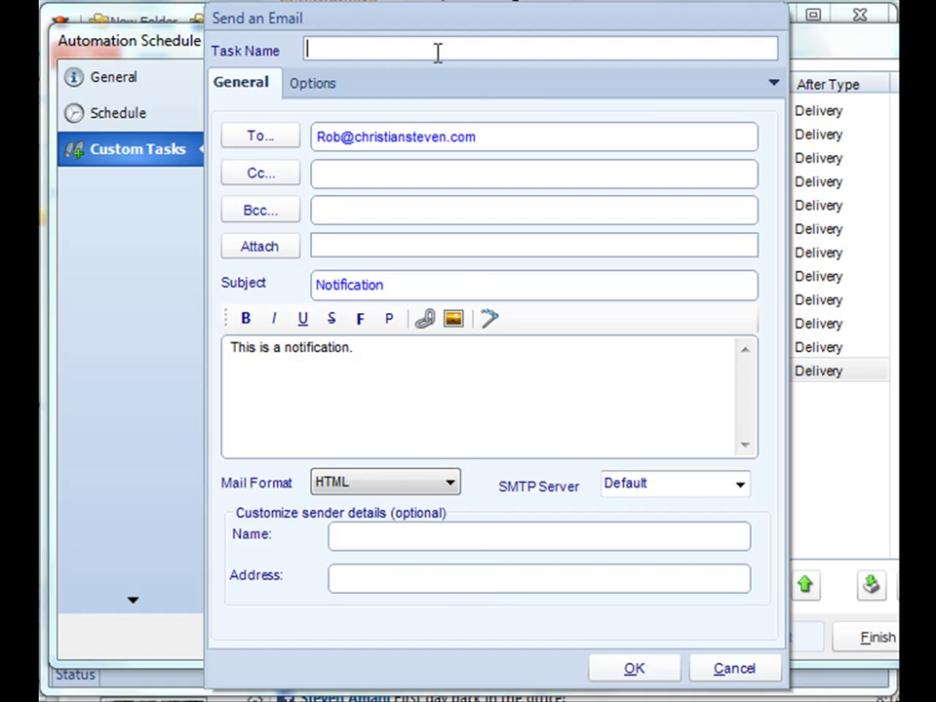
text(Send Email)
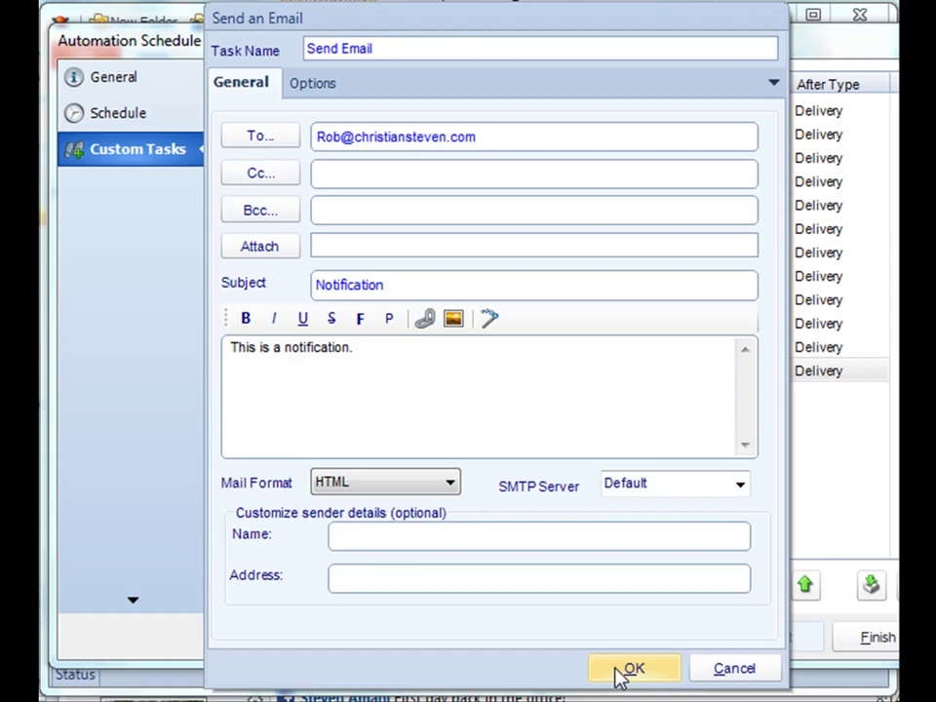
click(622, 670)
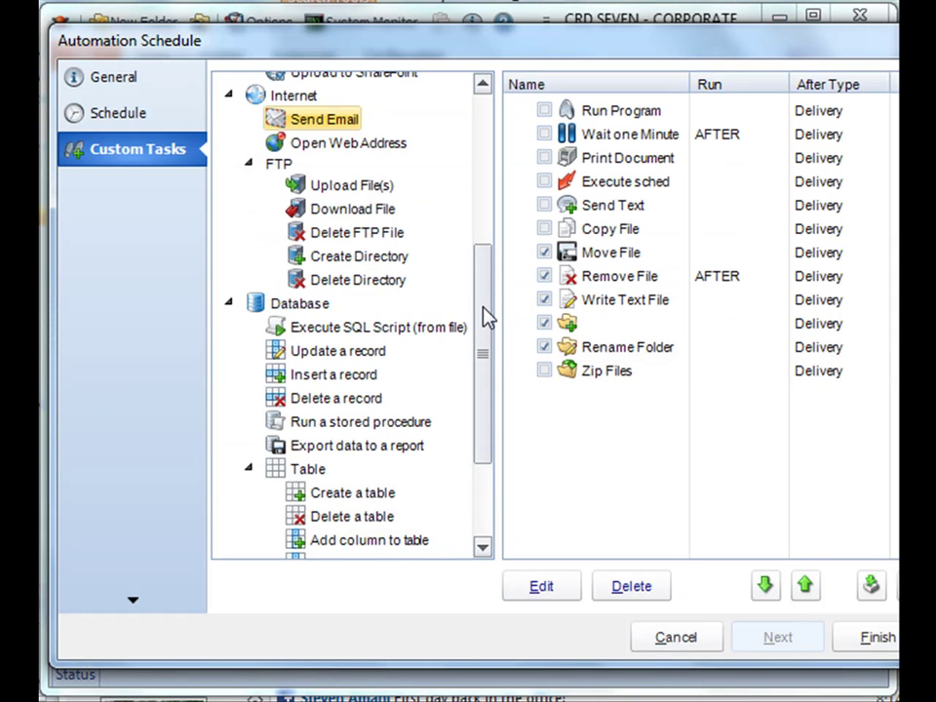
drag(485, 327, 482, 343)
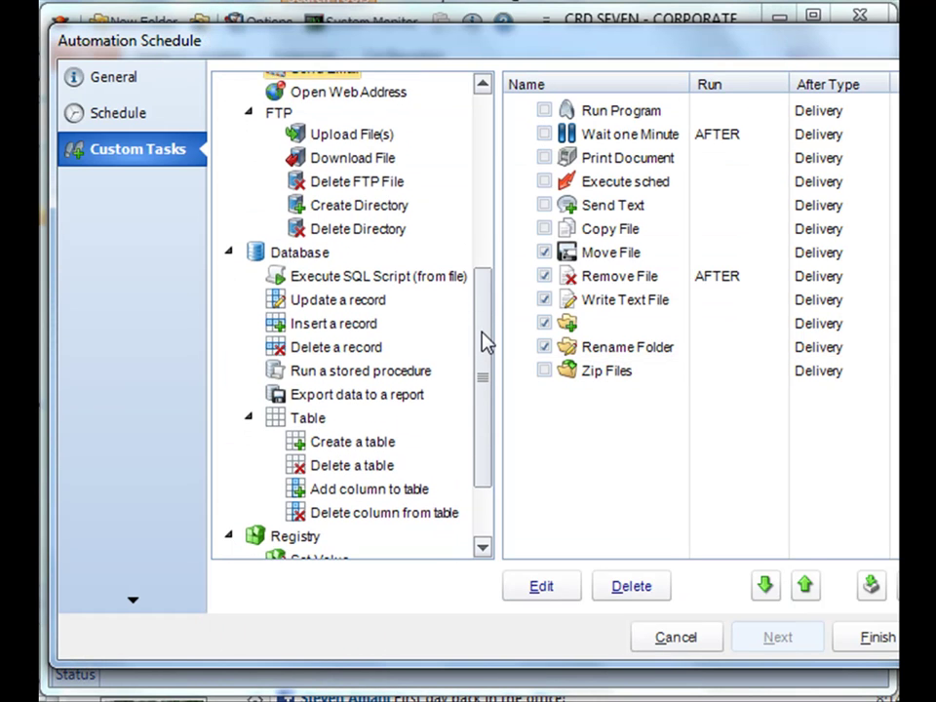
click(326, 89)
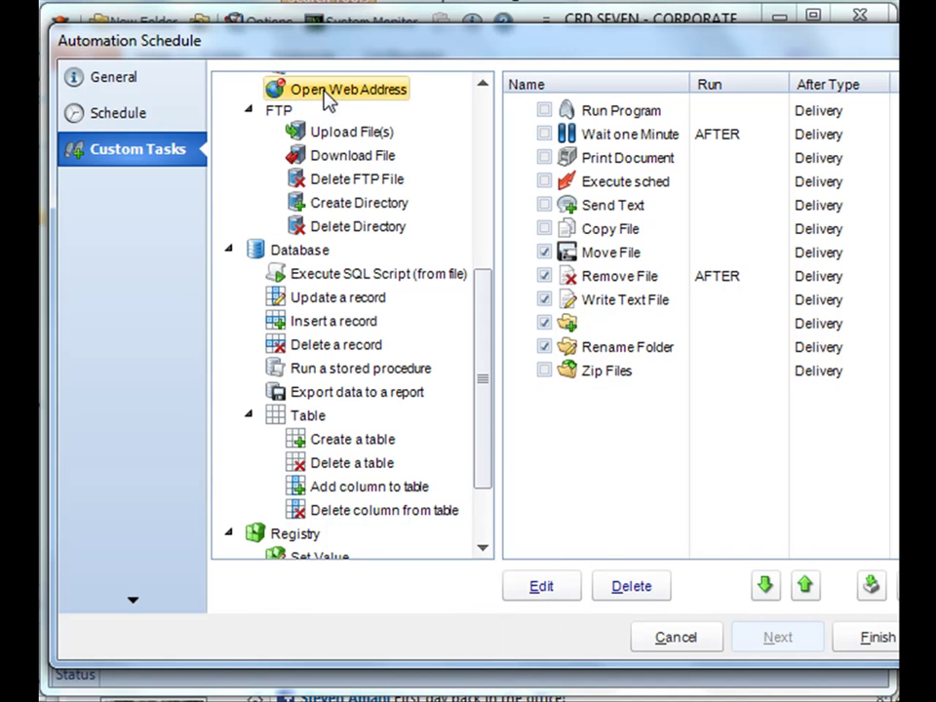
drag(326, 98, 526, 449)
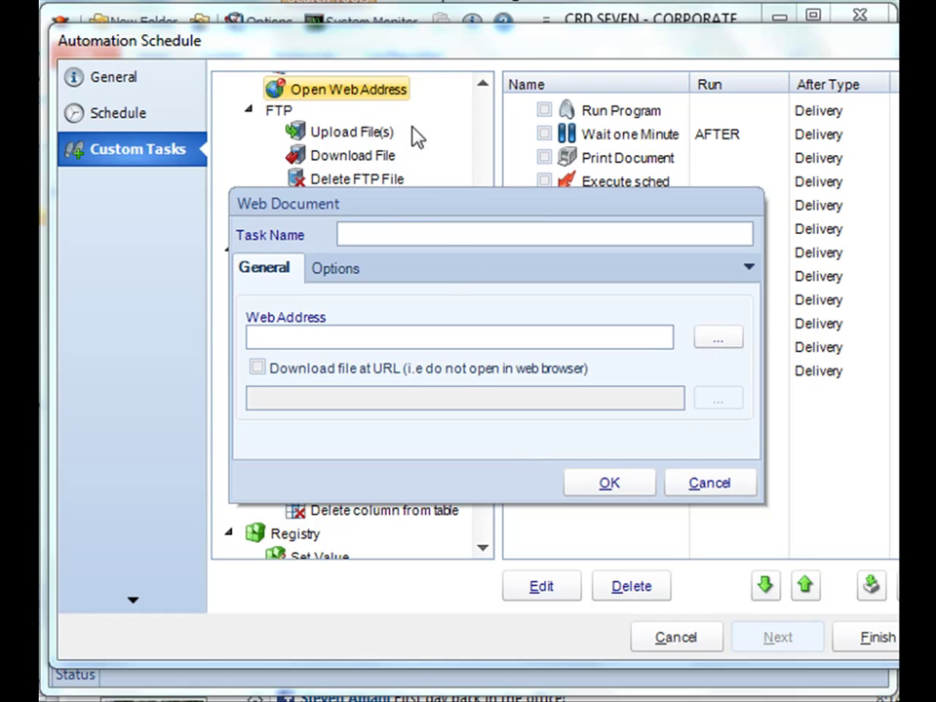
click(393, 235)
text(open Weba)
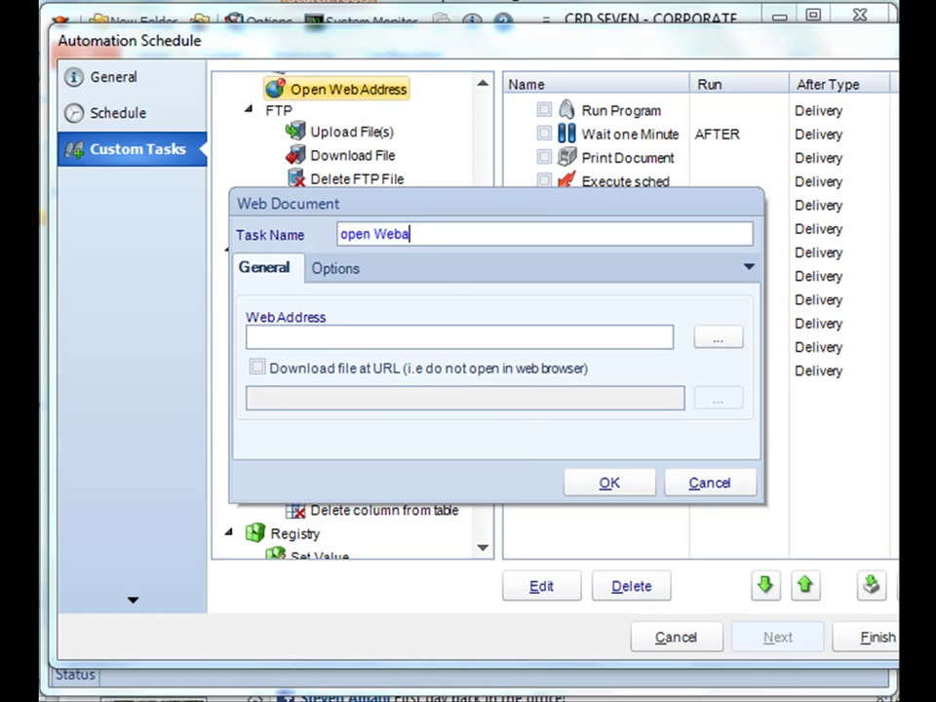
key(BackSpace)
key(BackSpace)
text(address)
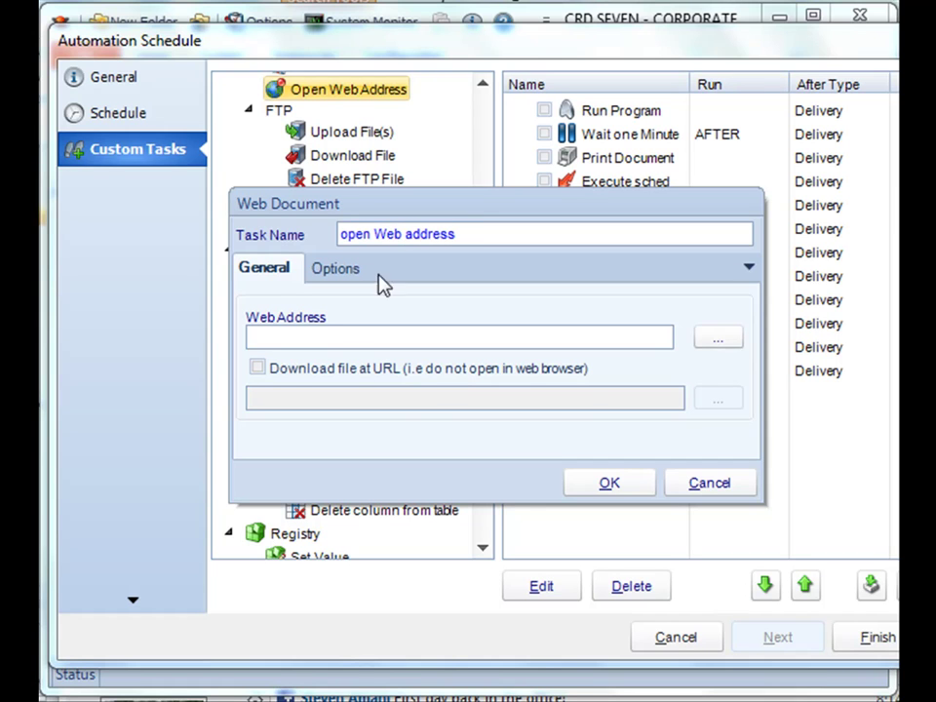
click(505, 332)
text(www.google.com)
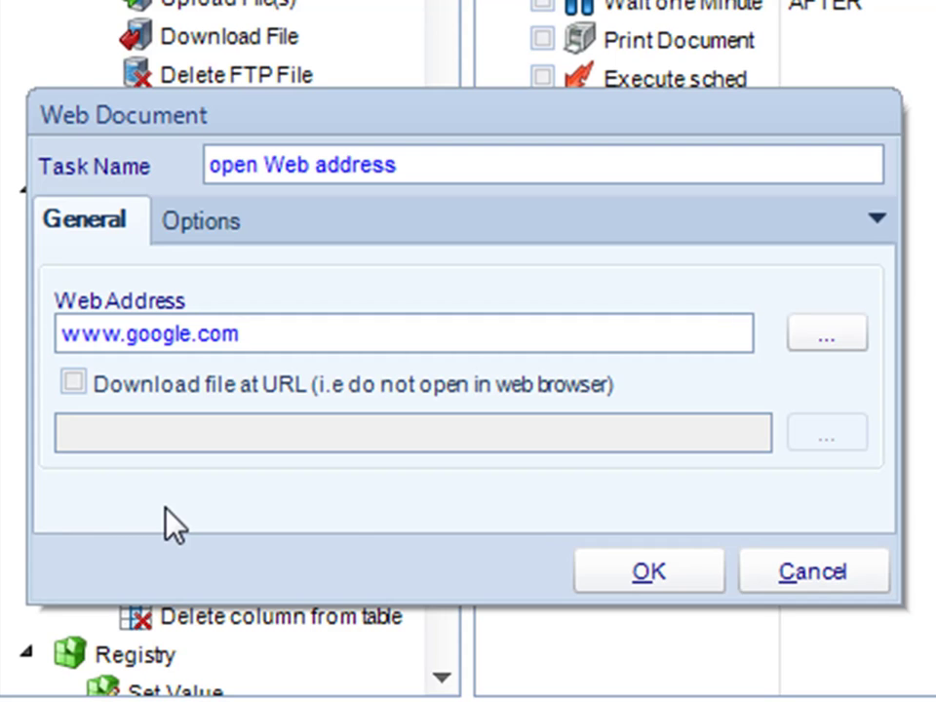
click(690, 575)
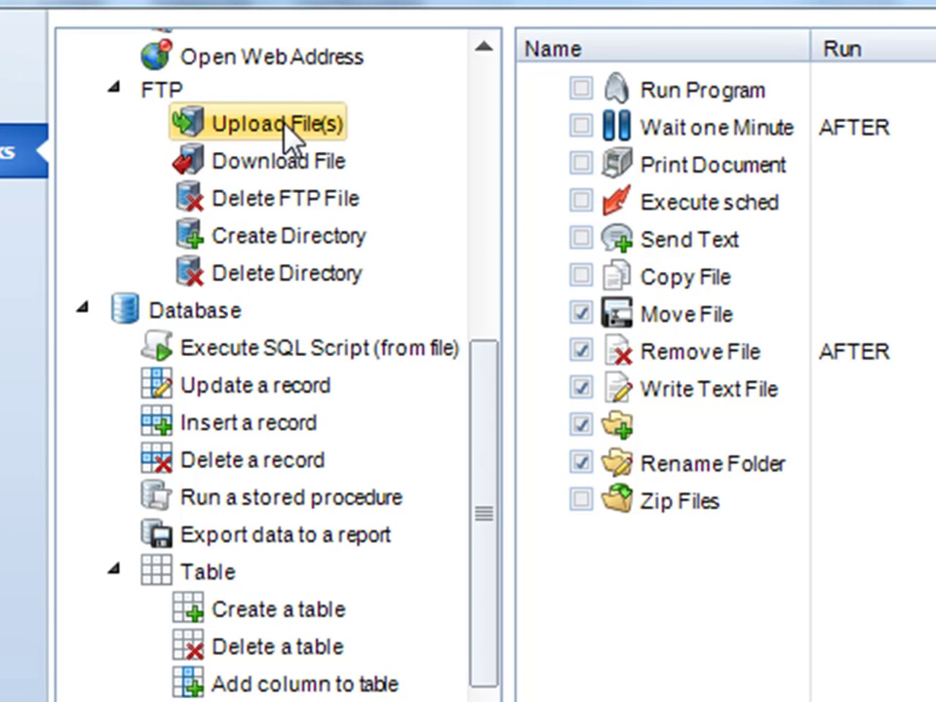
Browse the FTP task types and select Upload File(s).
double_click(284, 124)
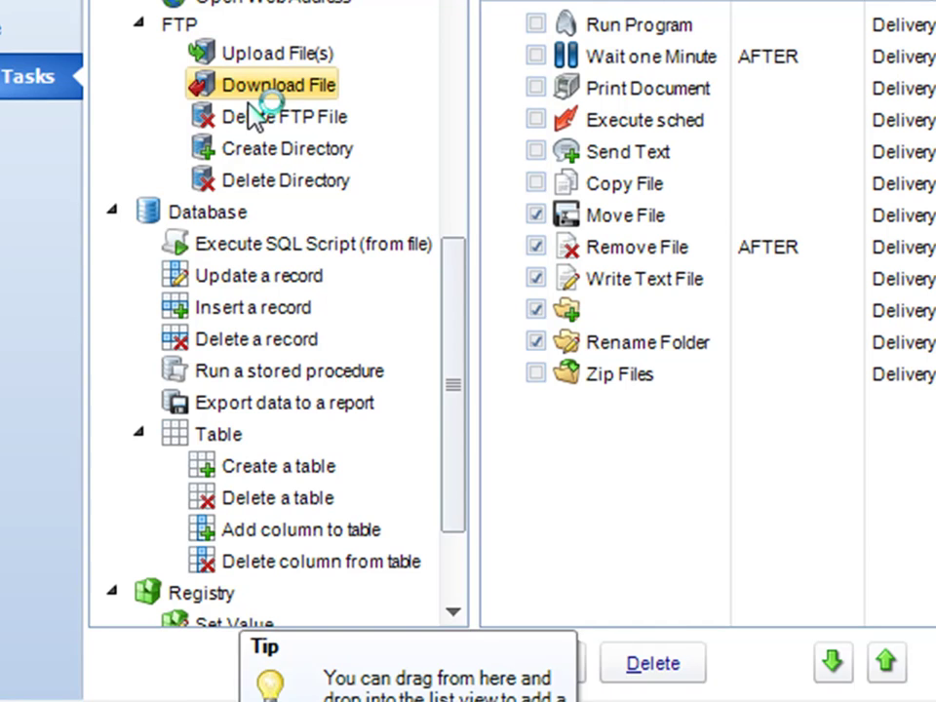
click(263, 184)
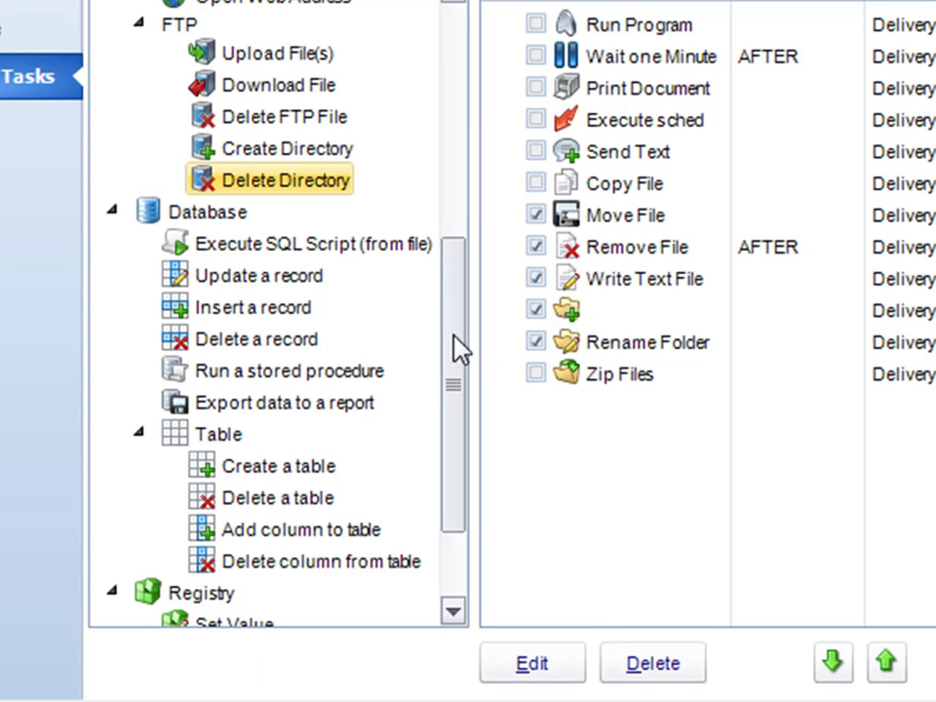
drag(449, 332, 435, 259)
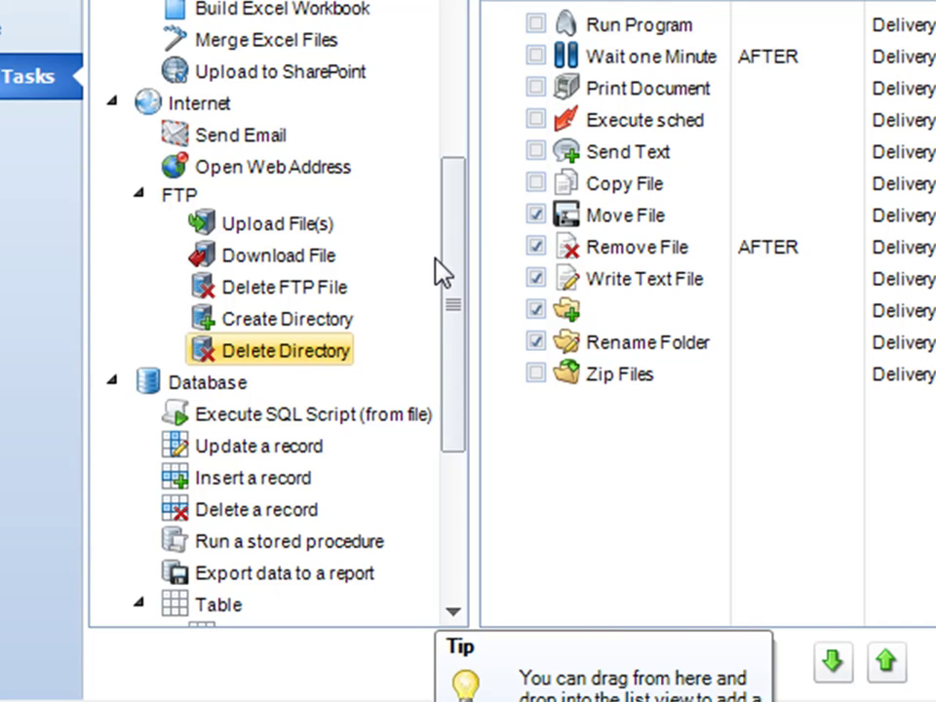
key(Up)
key(Up)
key(Up)
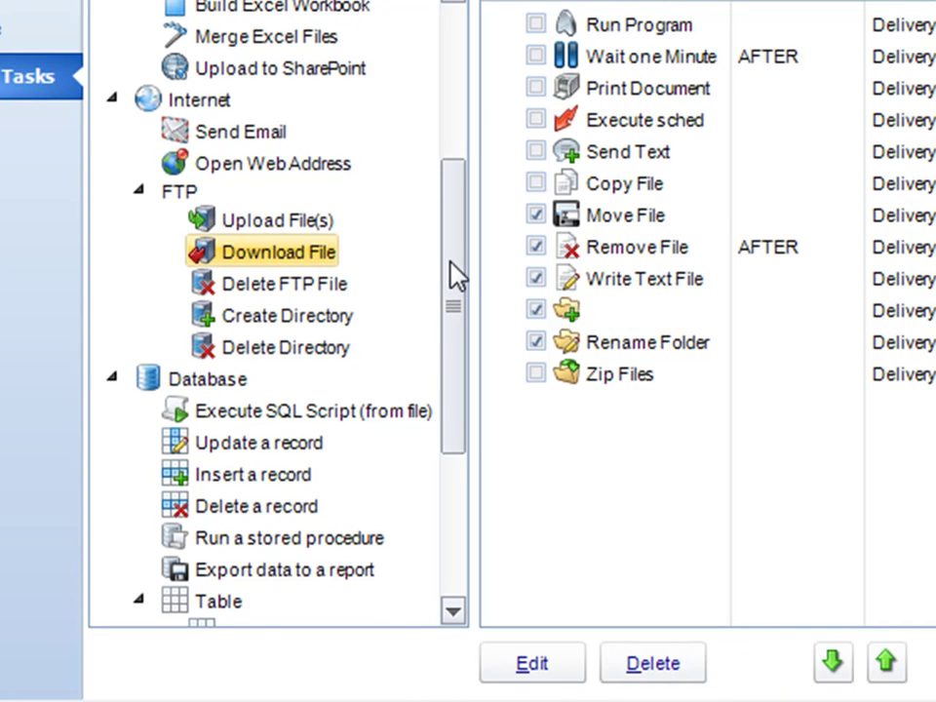
scroll(450, 263, down, 1)
click(256, 206)
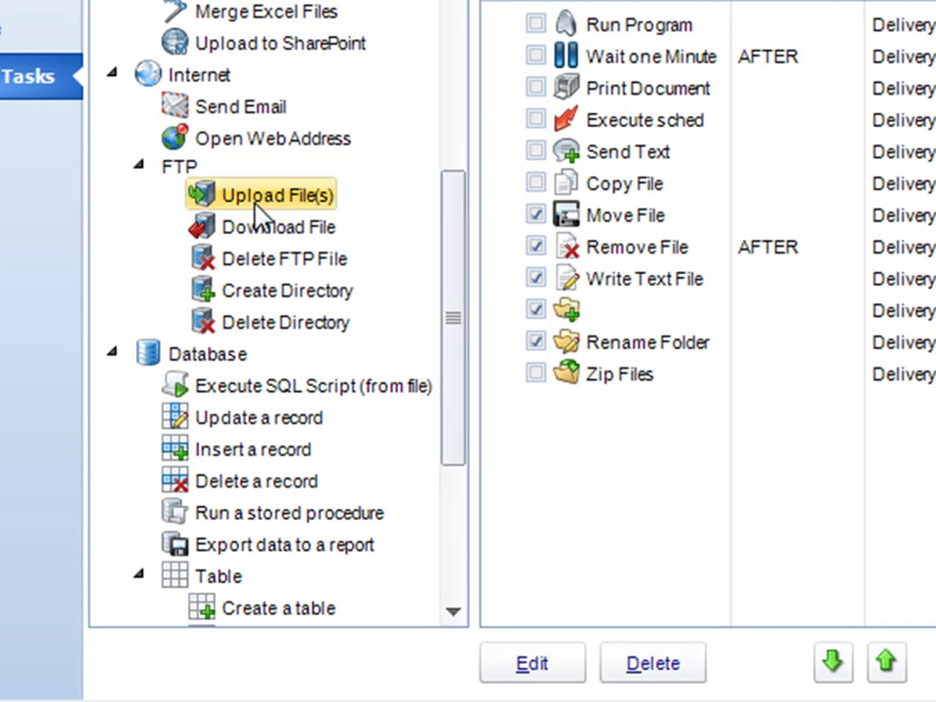
double_click(256, 208)
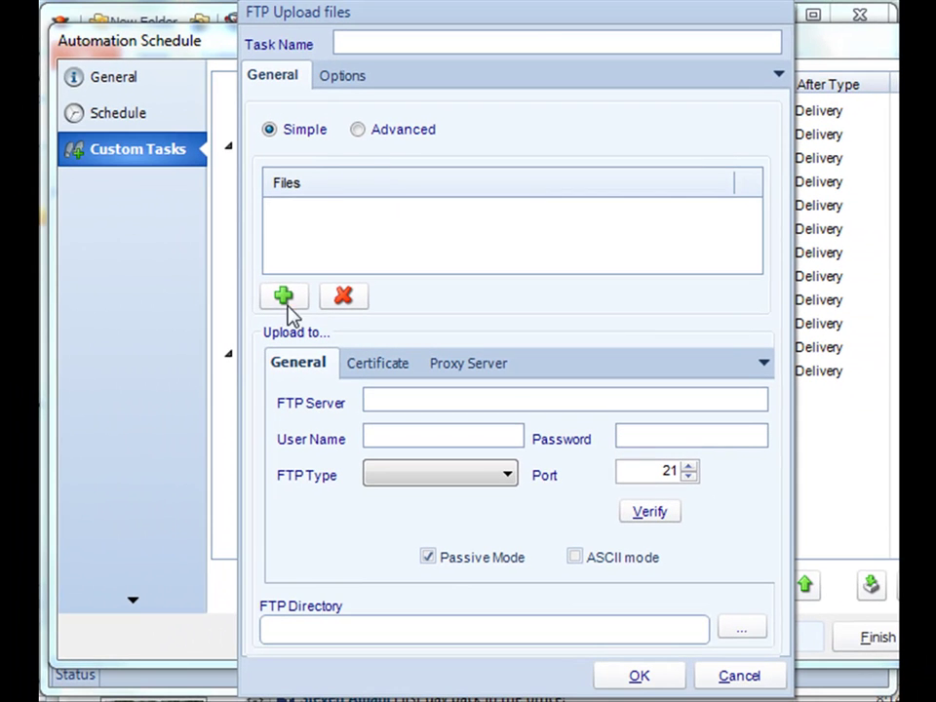
click(285, 298)
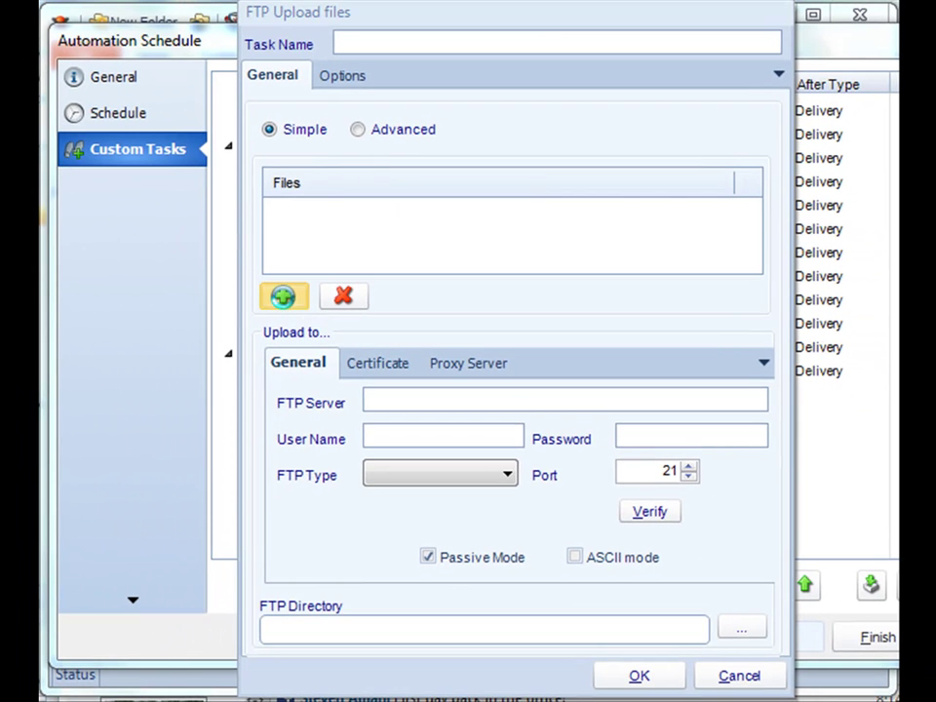
double_click(494, 317)
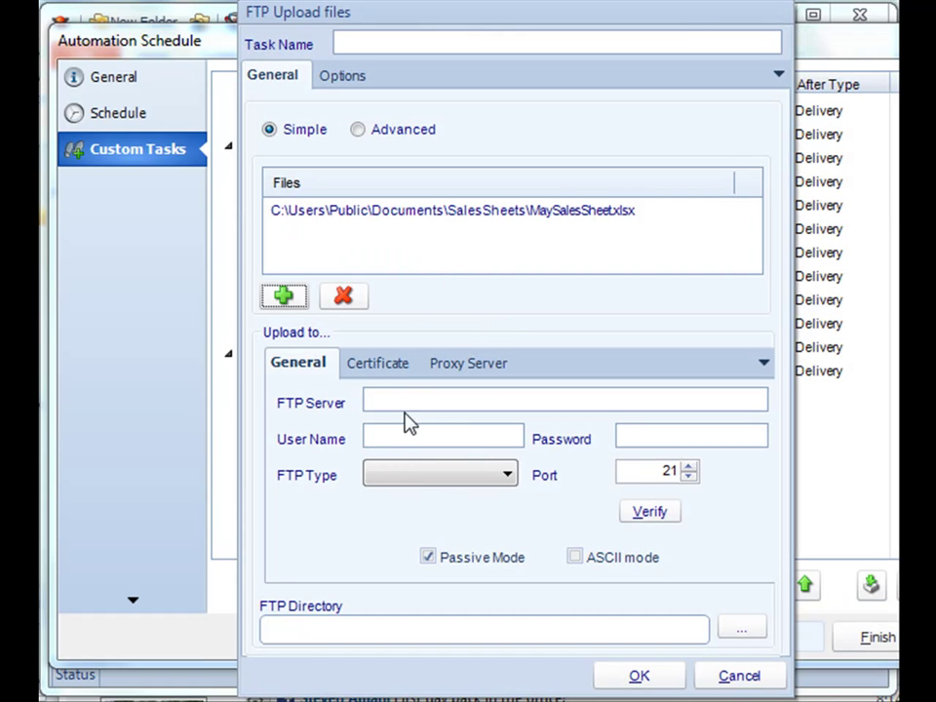
click(416, 472)
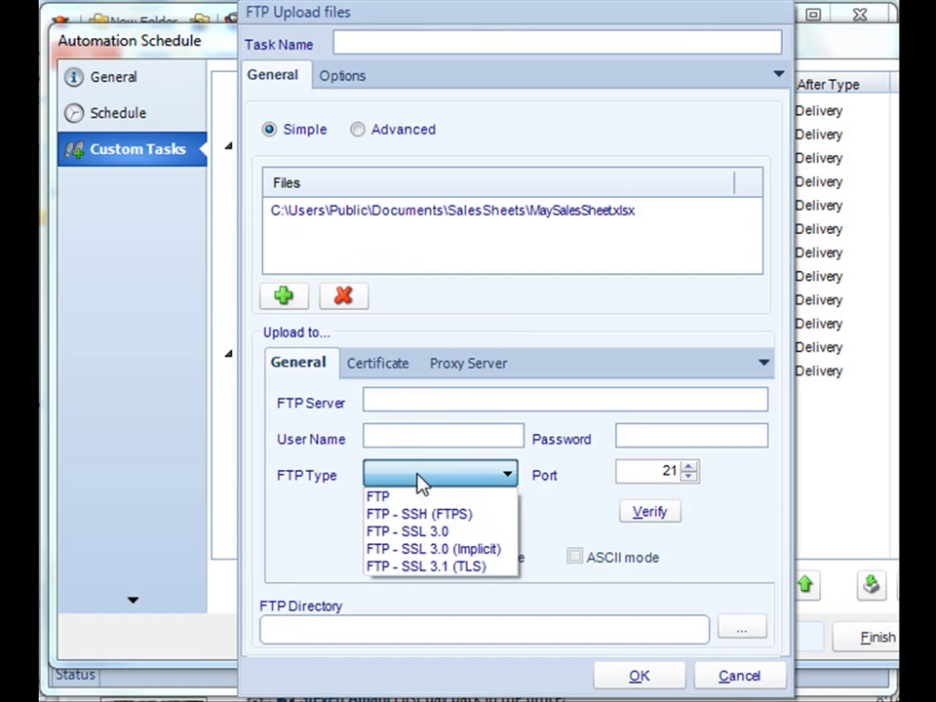
click(307, 512)
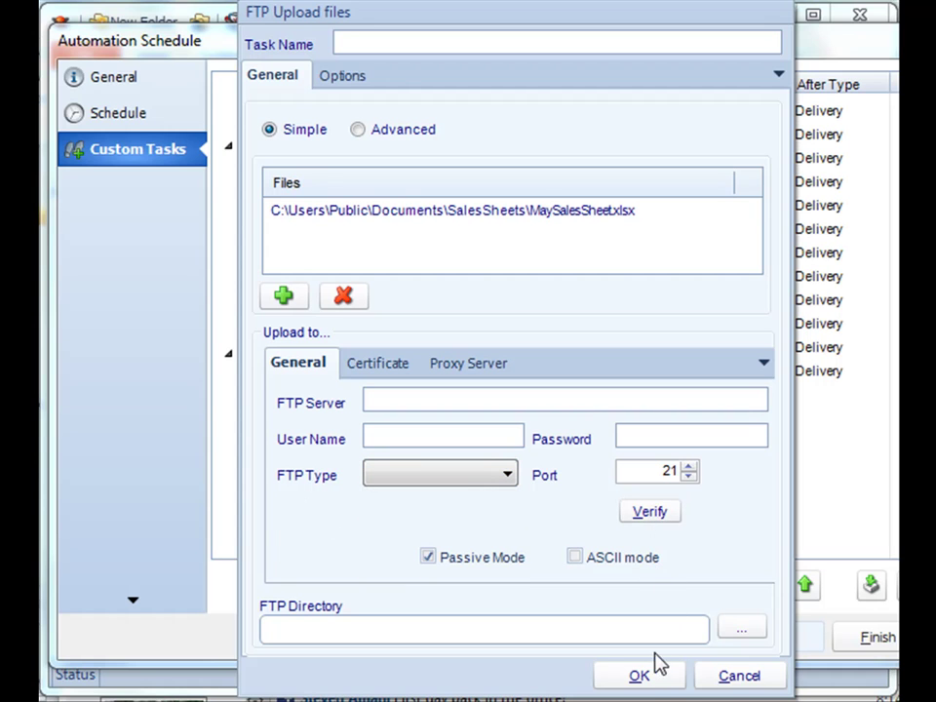
click(718, 676)
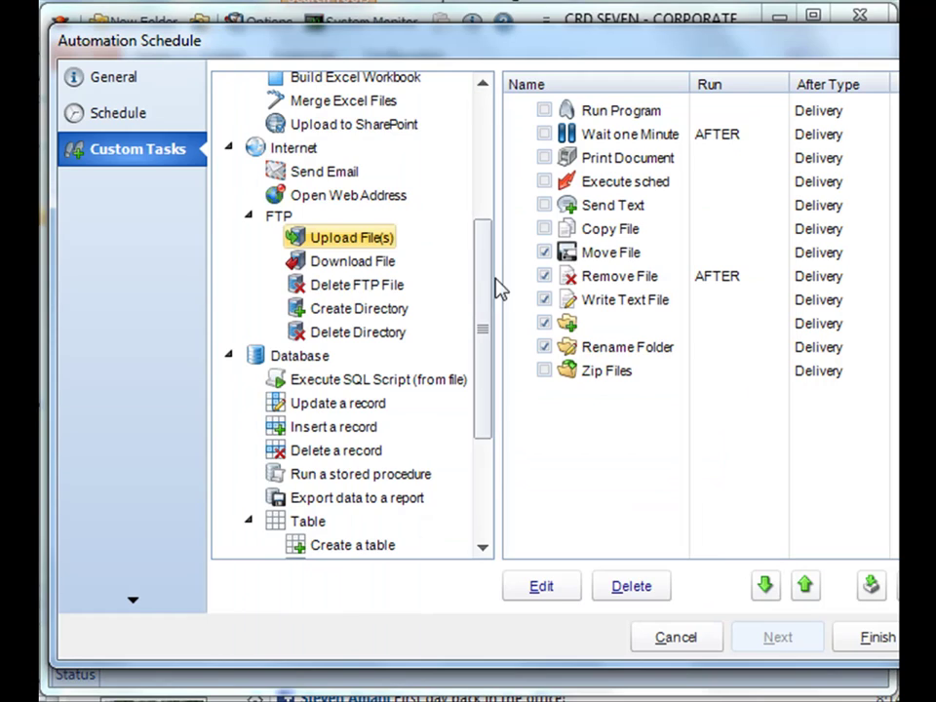
Scroll to the Database task types and review them, ending on Update a record.
scroll(487, 283, down, 5)
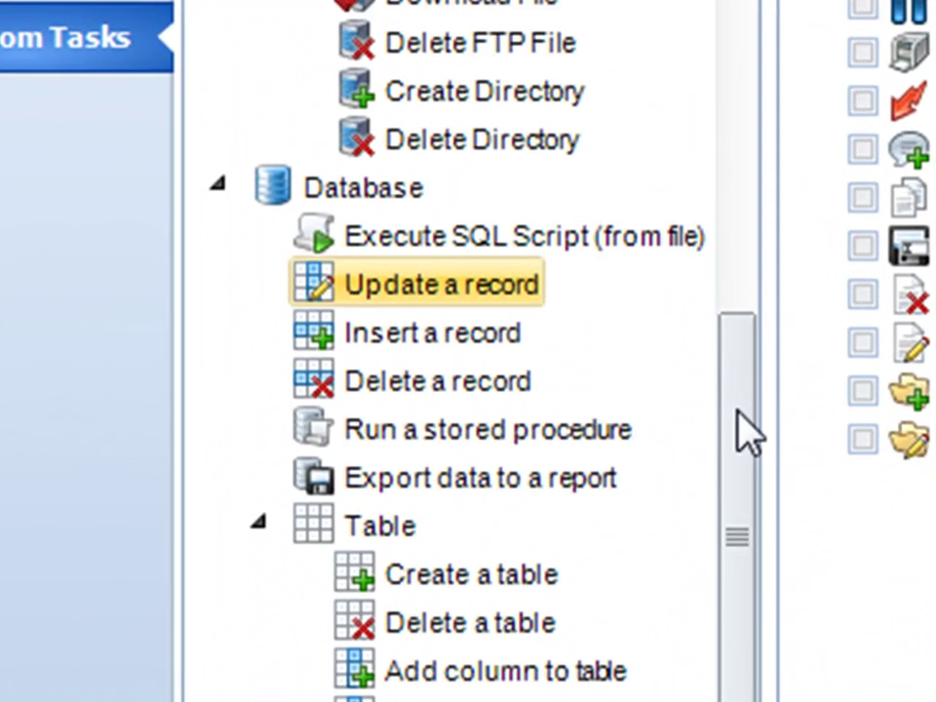
drag(680, 396, 681, 465)
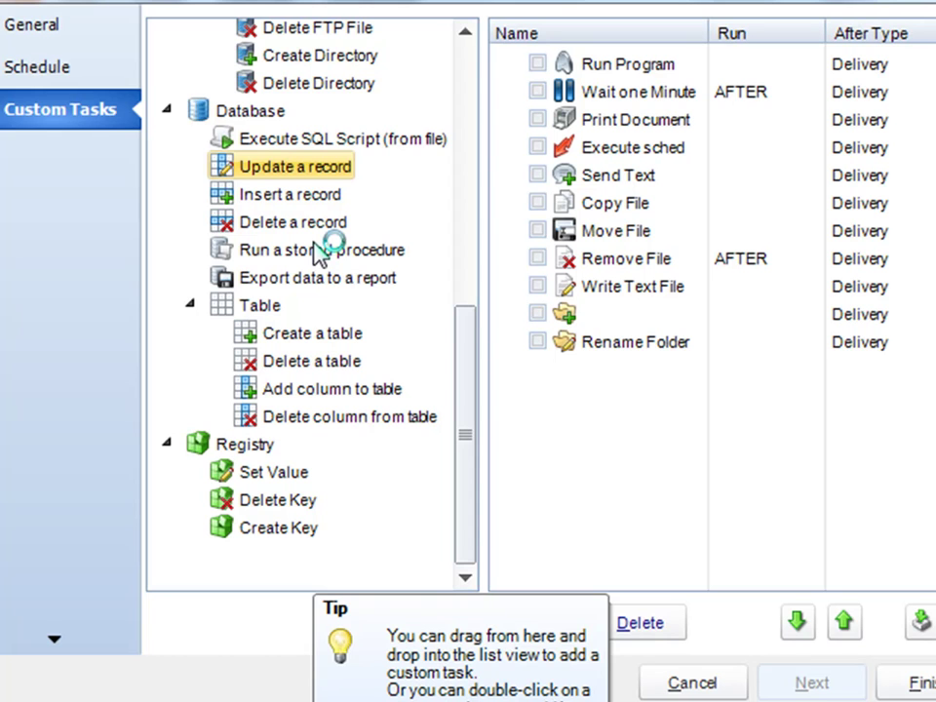
click(303, 140)
click(302, 251)
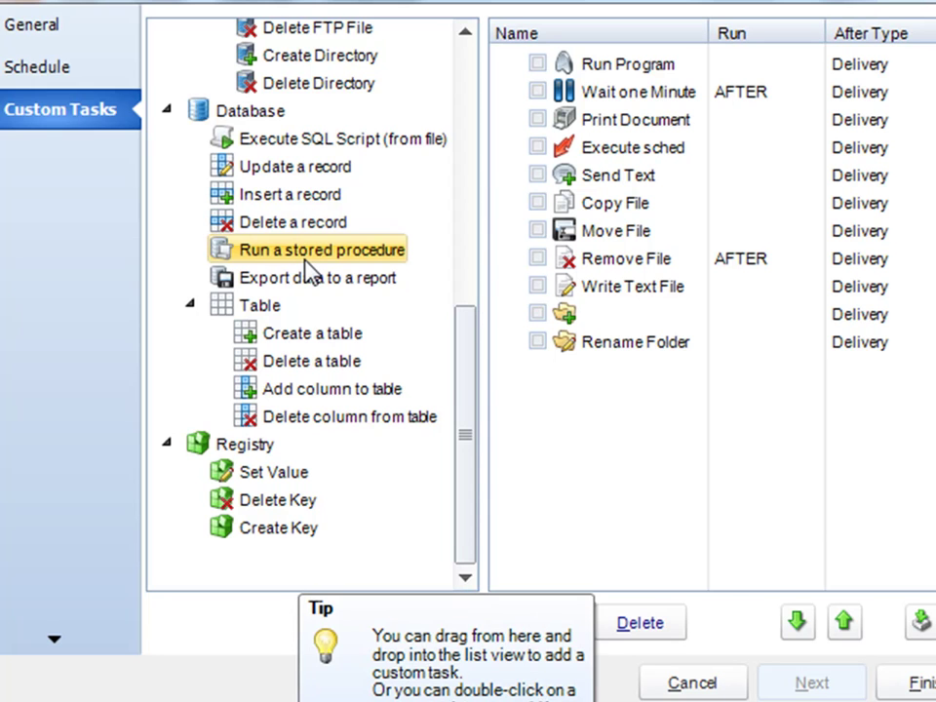
click(316, 284)
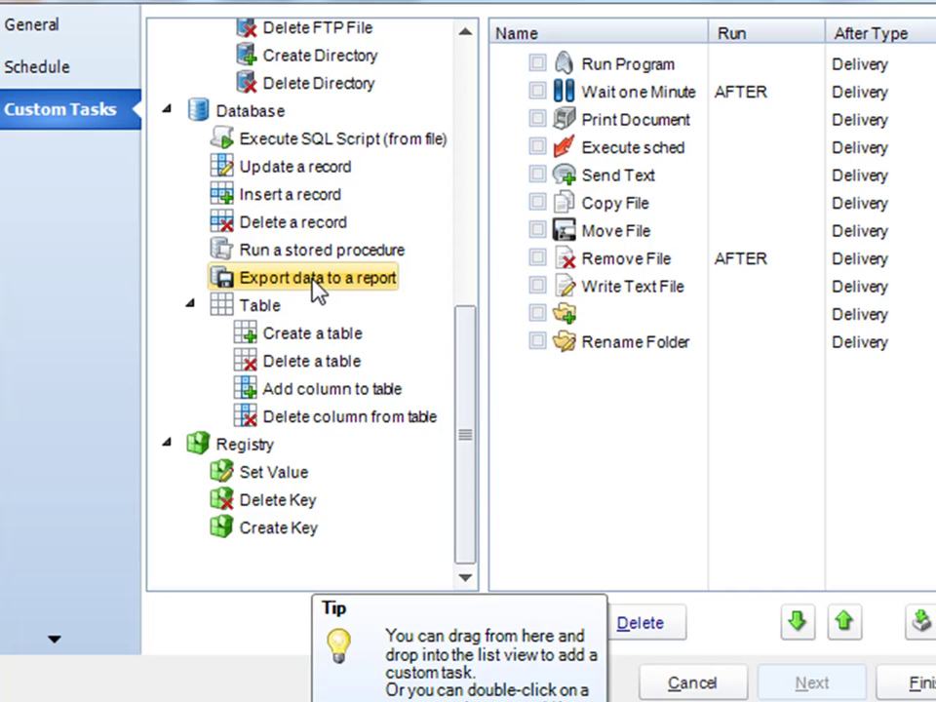
click(297, 200)
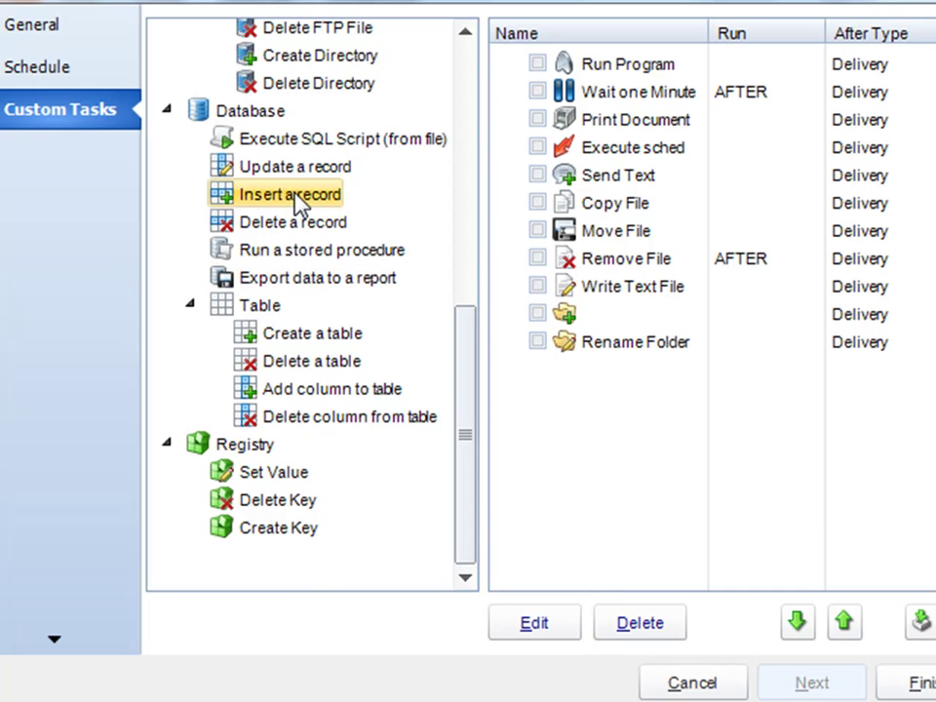
click(290, 172)
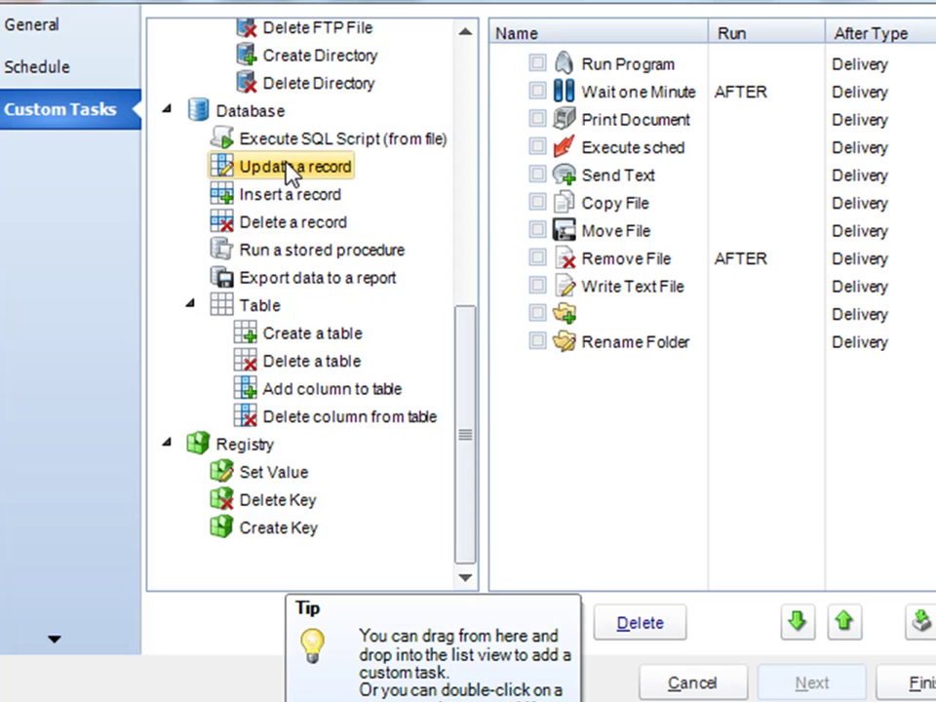
Add an Update a record task named Update Doctors and connect to the Doctor Database DSN.
drag(290, 172, 564, 426)
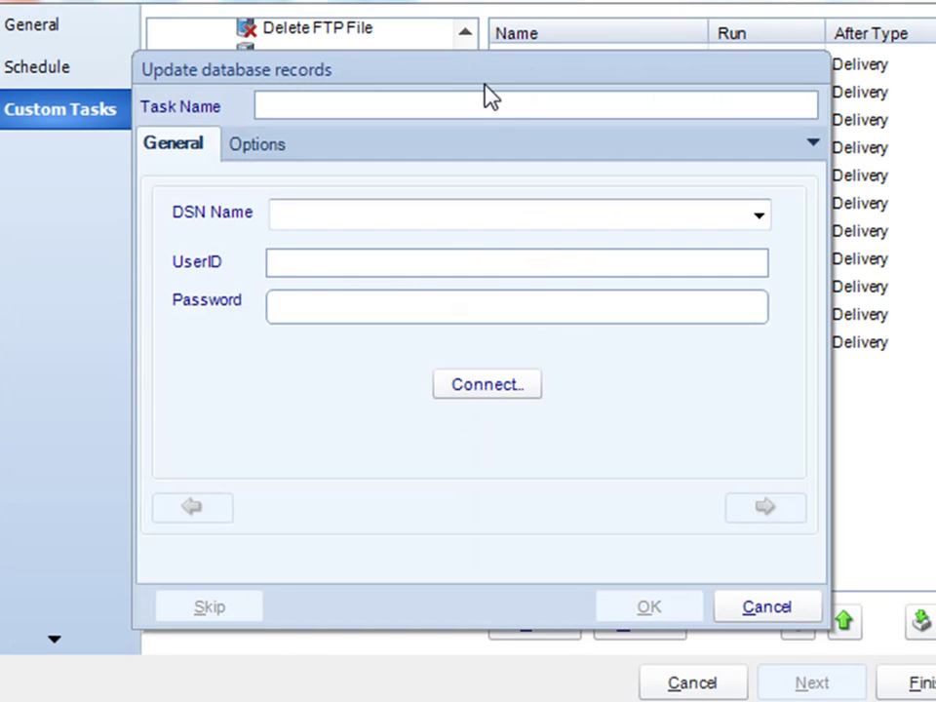
drag(476, 79, 473, 69)
click(428, 98)
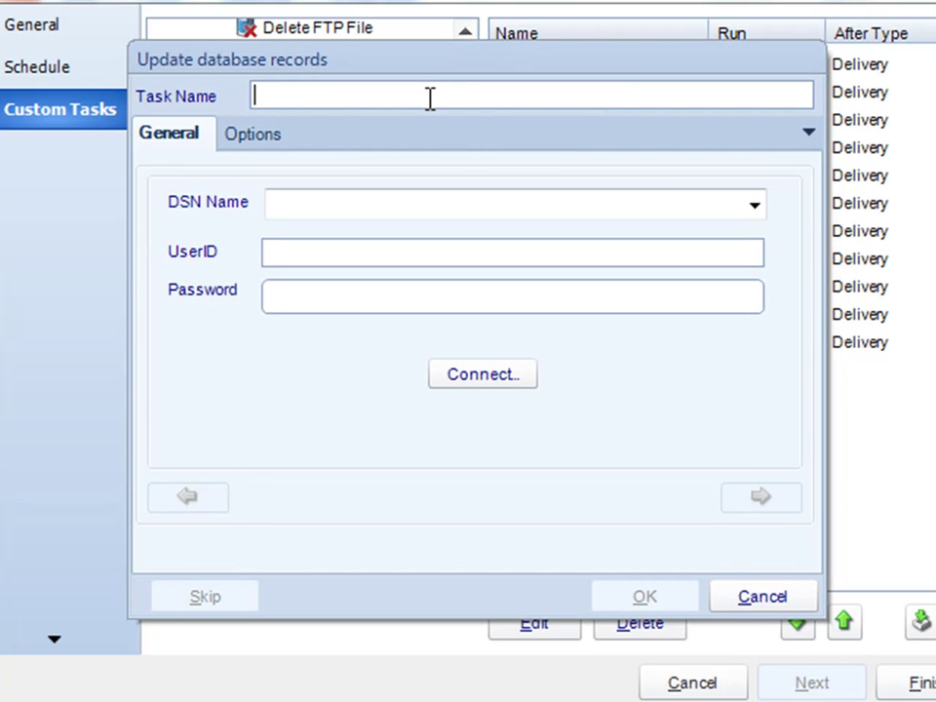
text(Update Doctors)
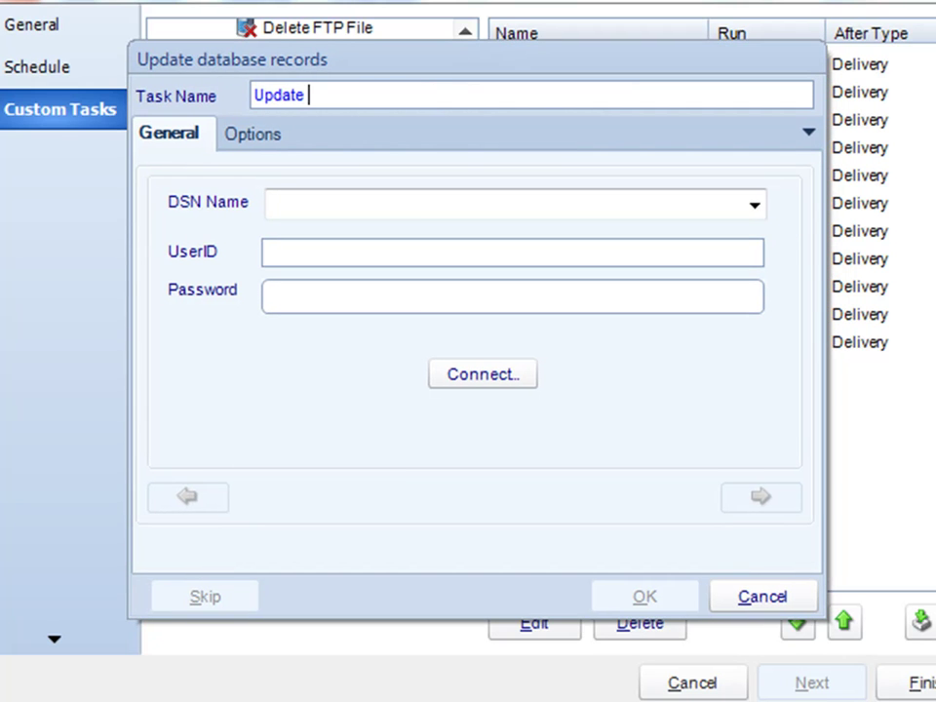
click(755, 205)
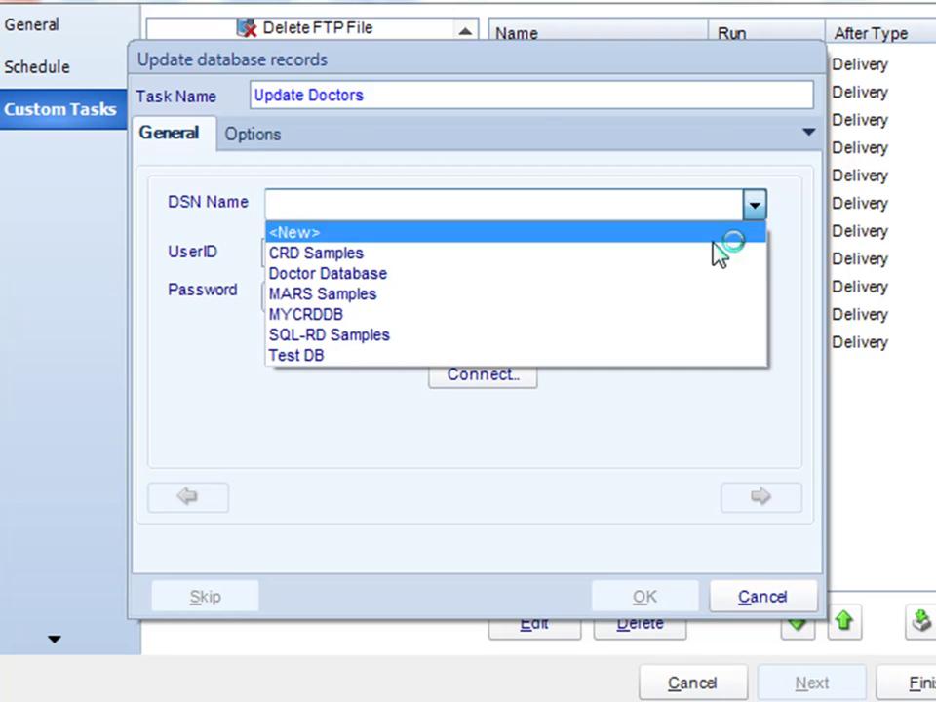
click(671, 274)
click(517, 373)
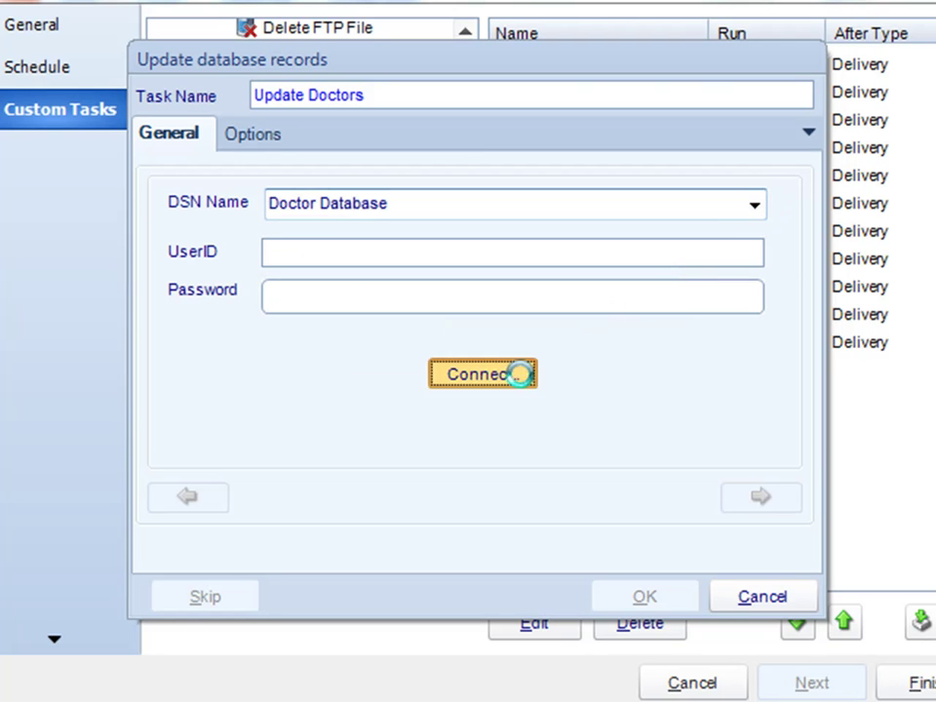
Add an update setting the Doctors table's Applied to column to 'University of Michigan'.
click(758, 502)
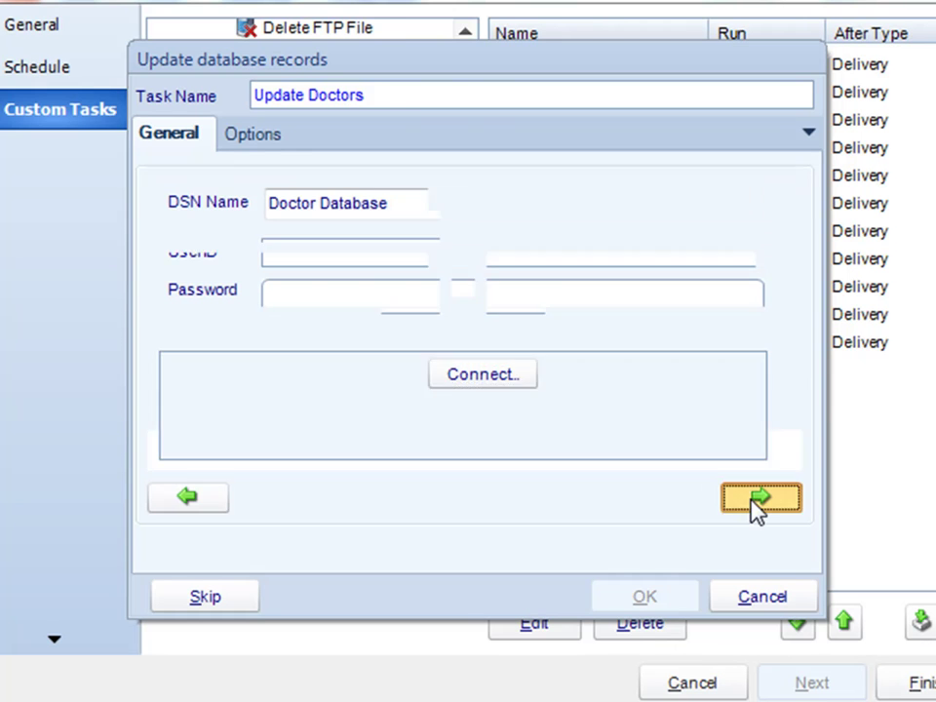
click(429, 232)
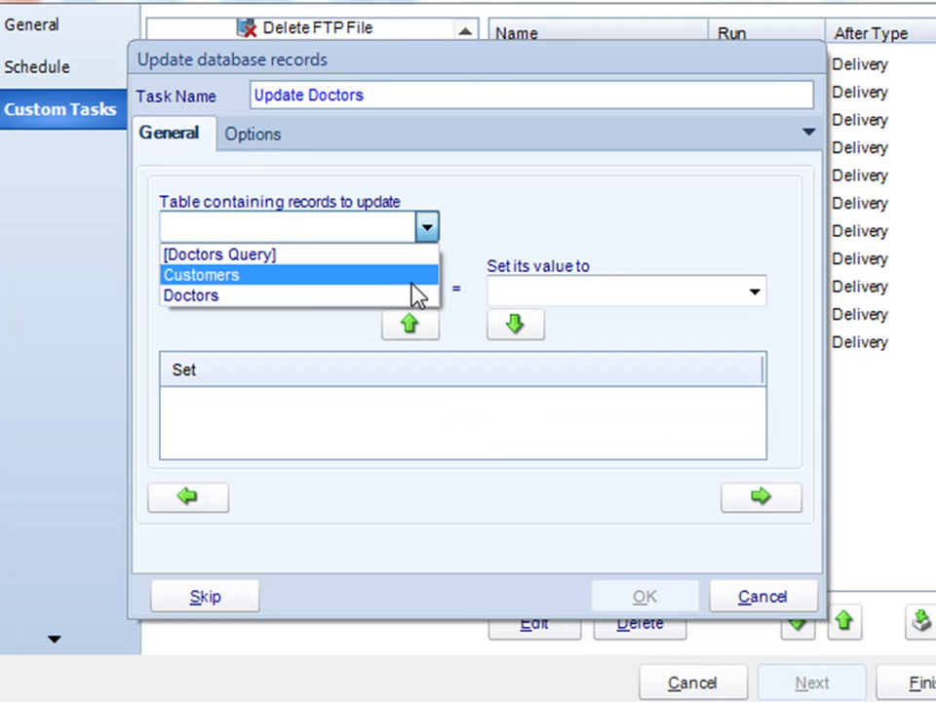
click(334, 300)
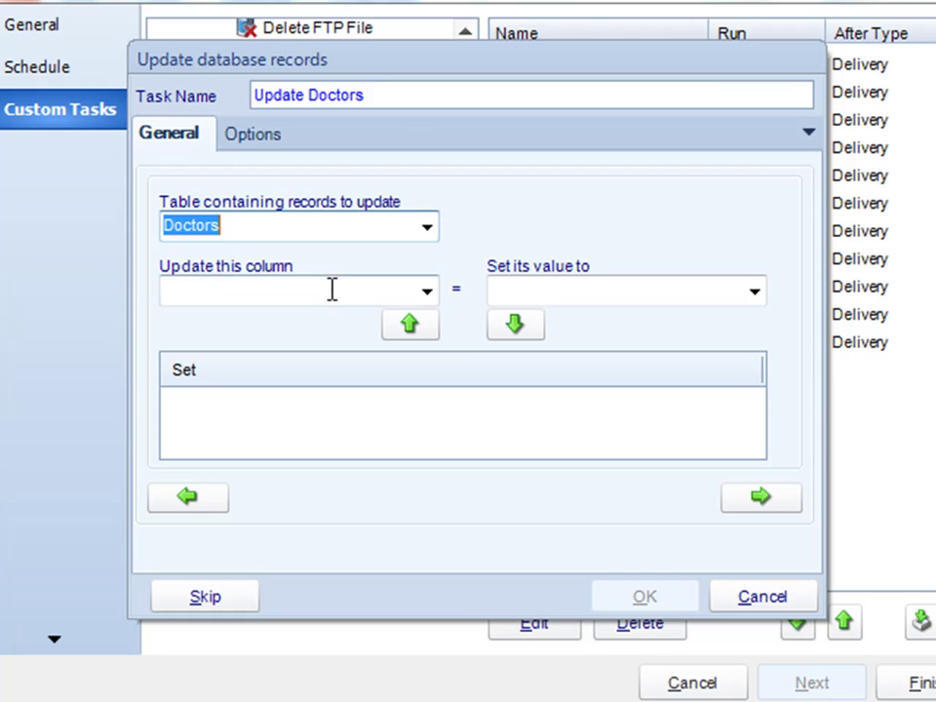
click(427, 290)
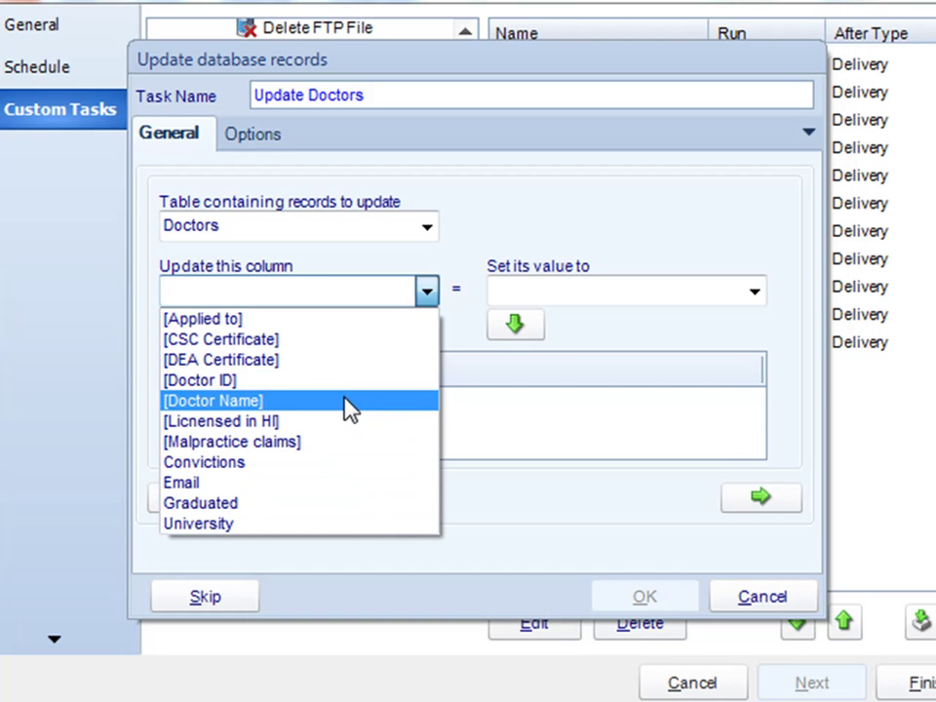
click(325, 320)
click(573, 293)
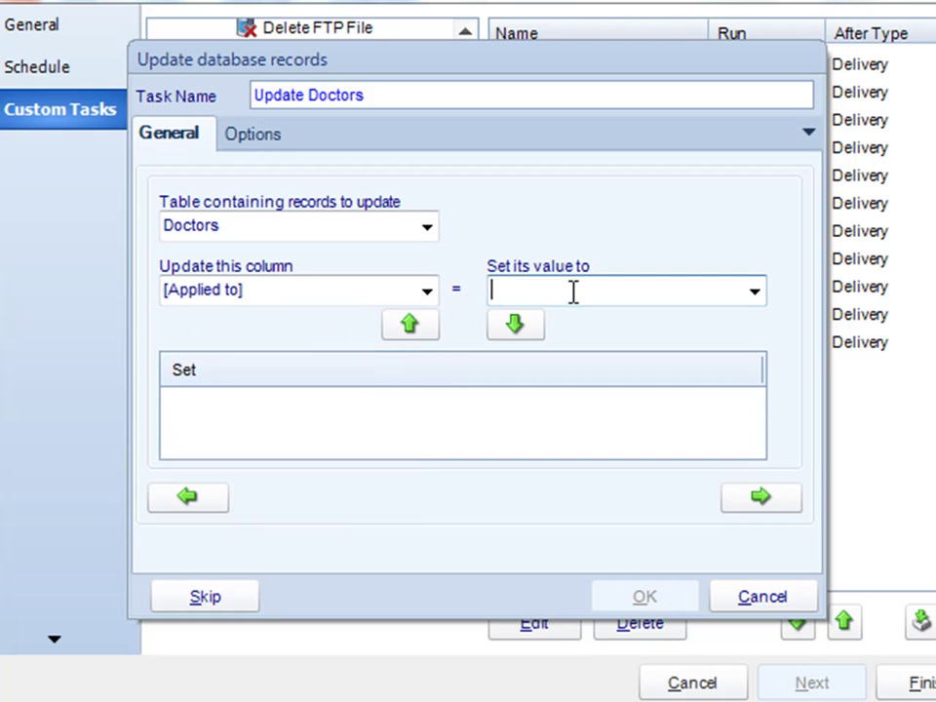
text(Univers)
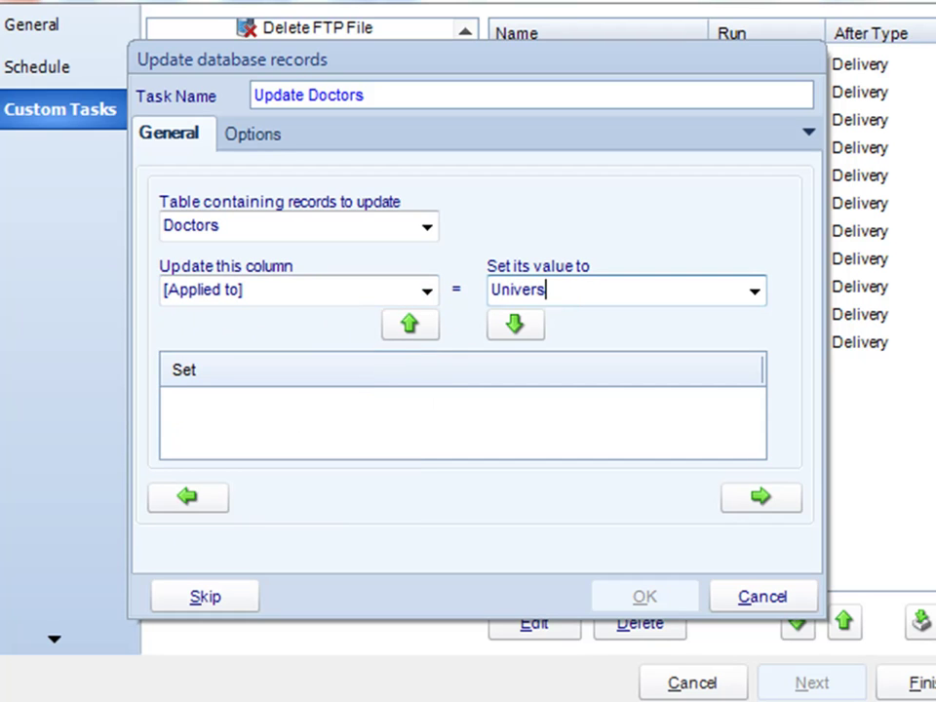
text(ity of Mich)
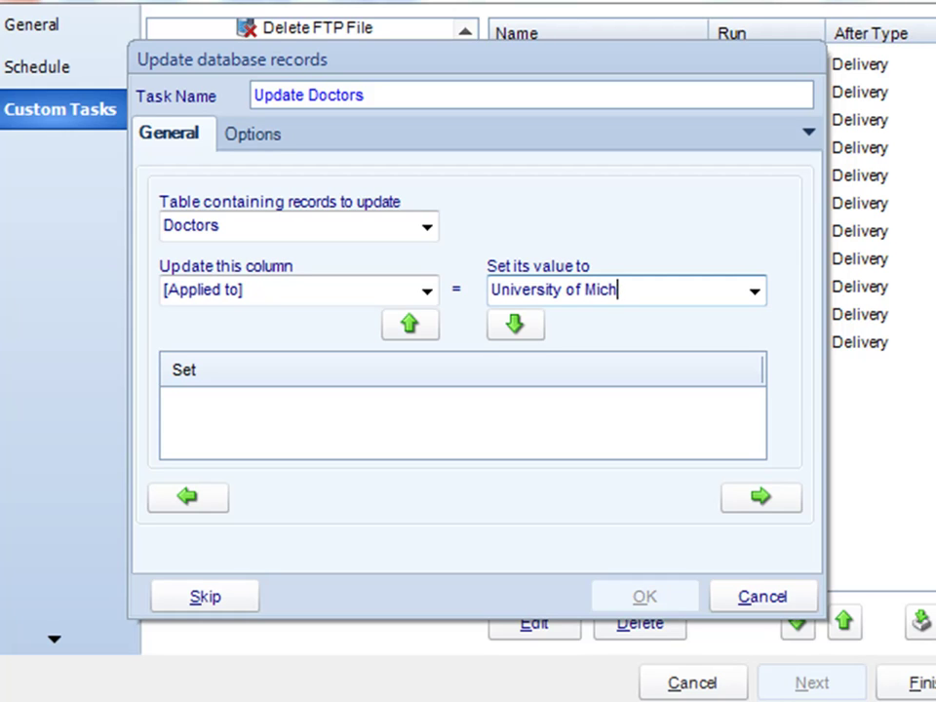
text(igan)
drag(671, 73, 518, 50)
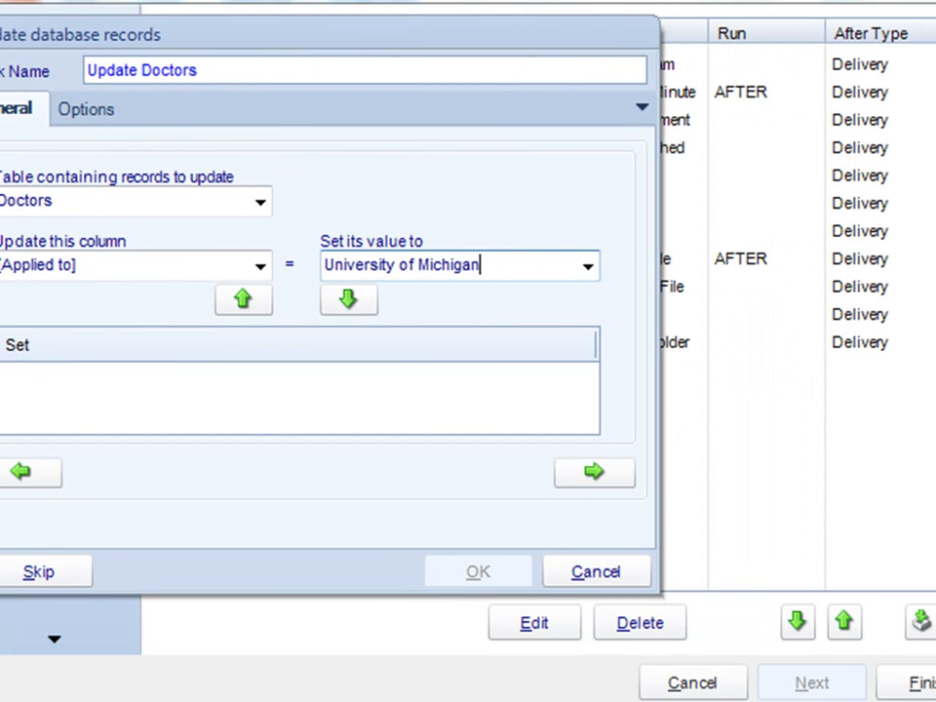
mouse_move(806, 6)
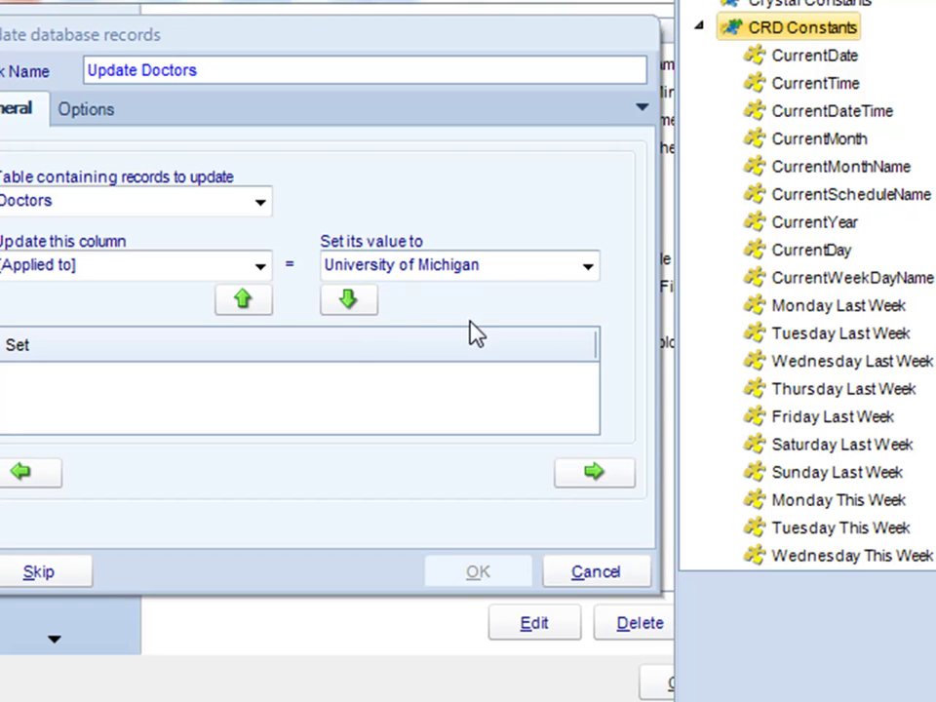
click(351, 301)
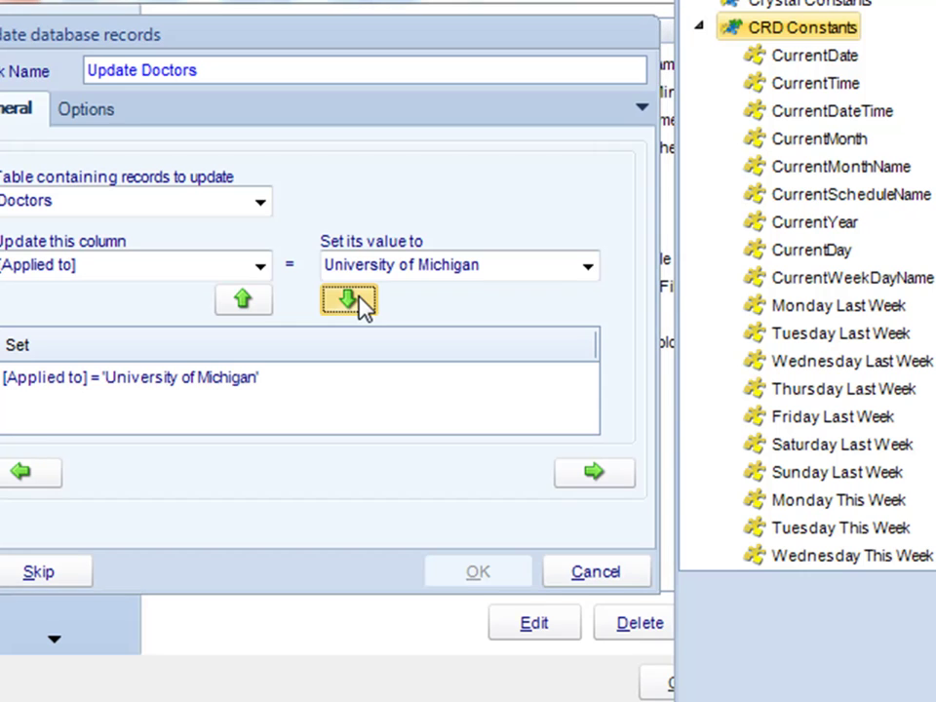
Add an update setting the Email column to the contact's e-mail address, then continue.
click(261, 272)
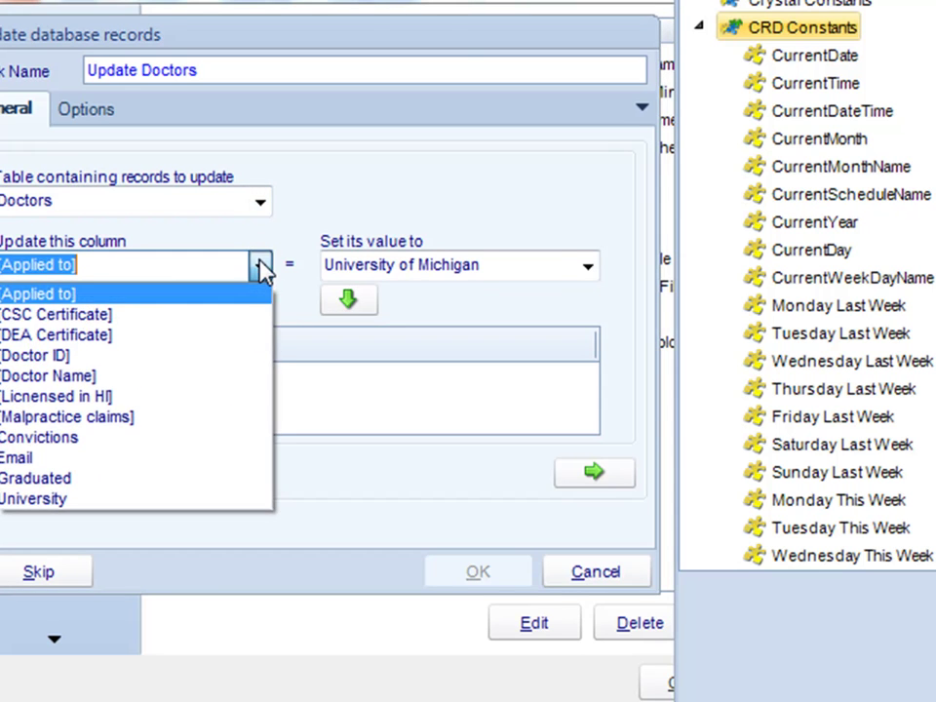
click(179, 460)
click(483, 260)
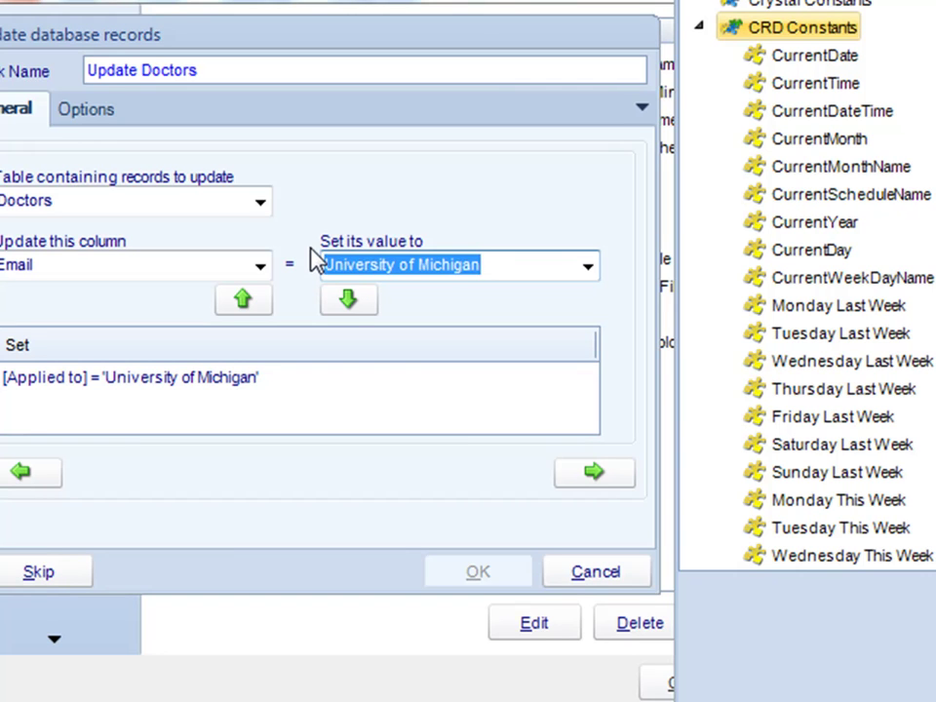
key(Delete)
click(371, 302)
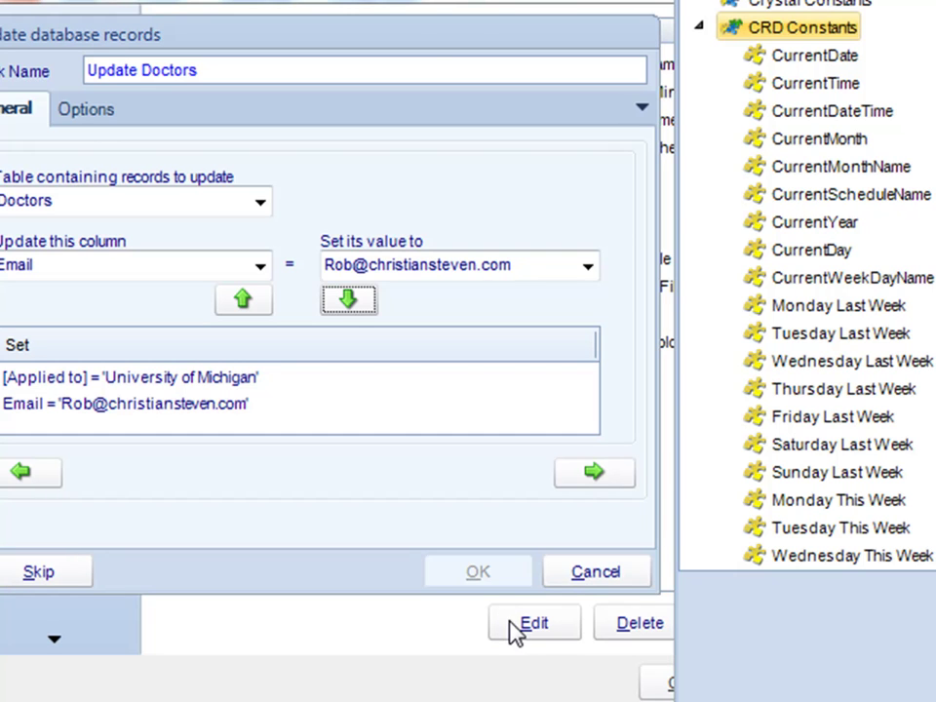
click(590, 477)
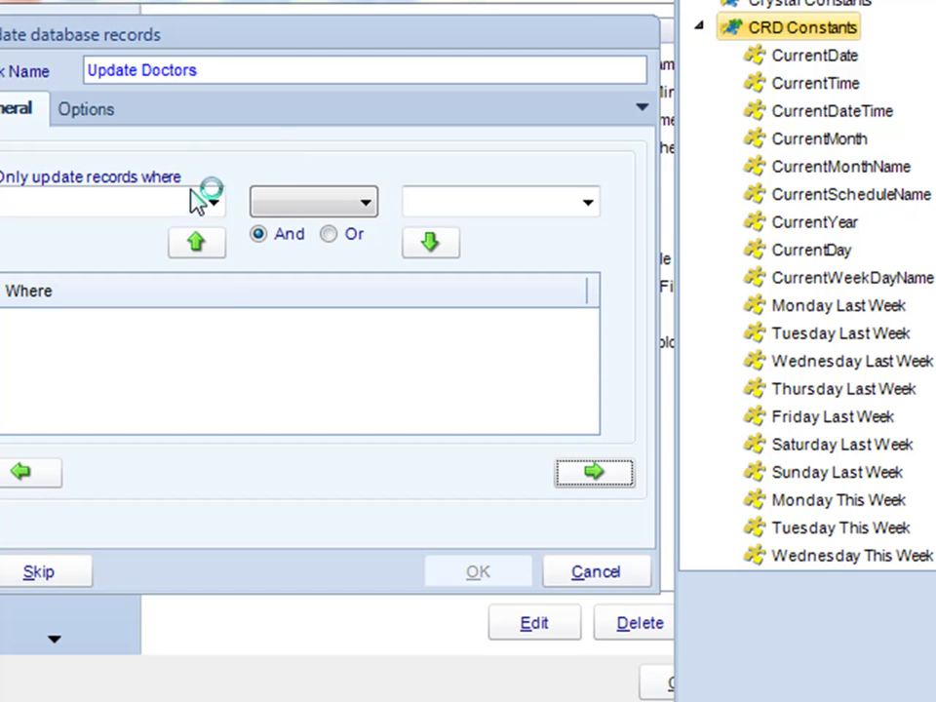
Add the condition University = 'Tulane' to the Update Doctors SQL and confirm the task.
click(213, 201)
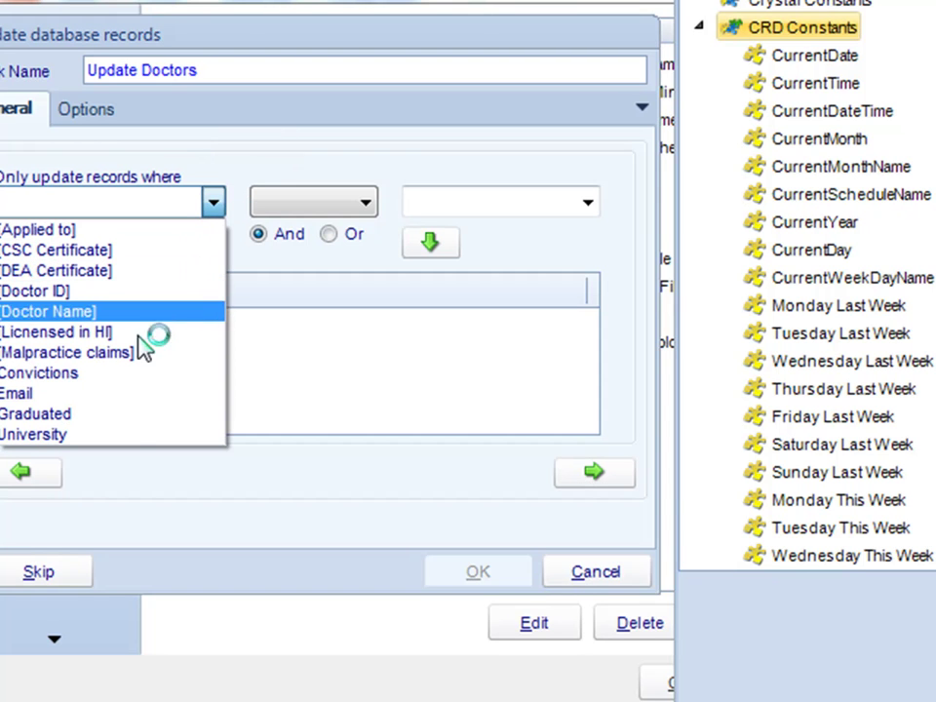
click(98, 435)
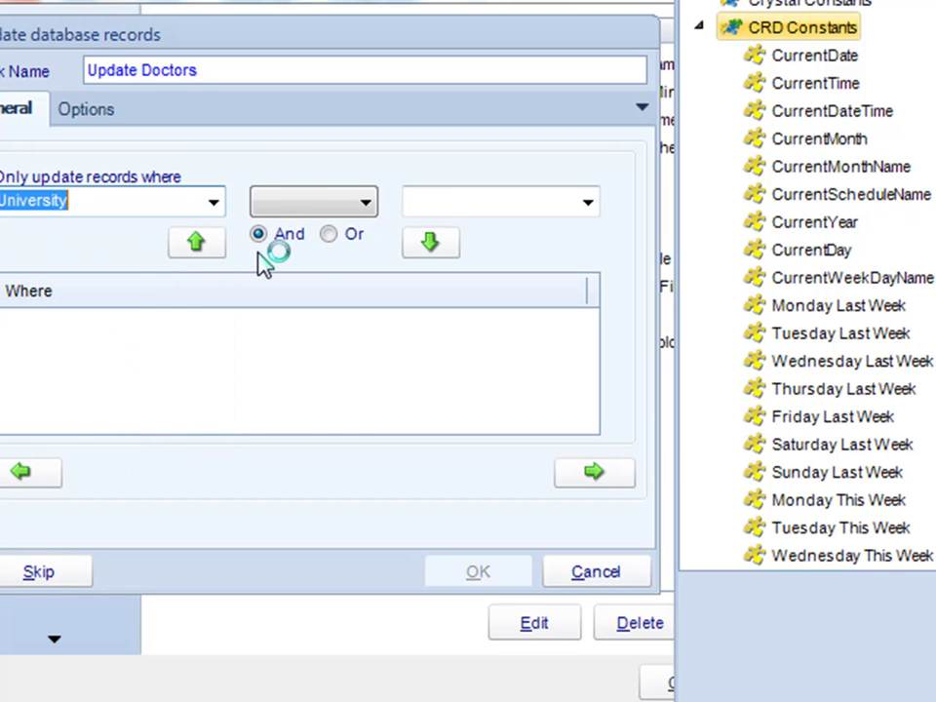
click(270, 206)
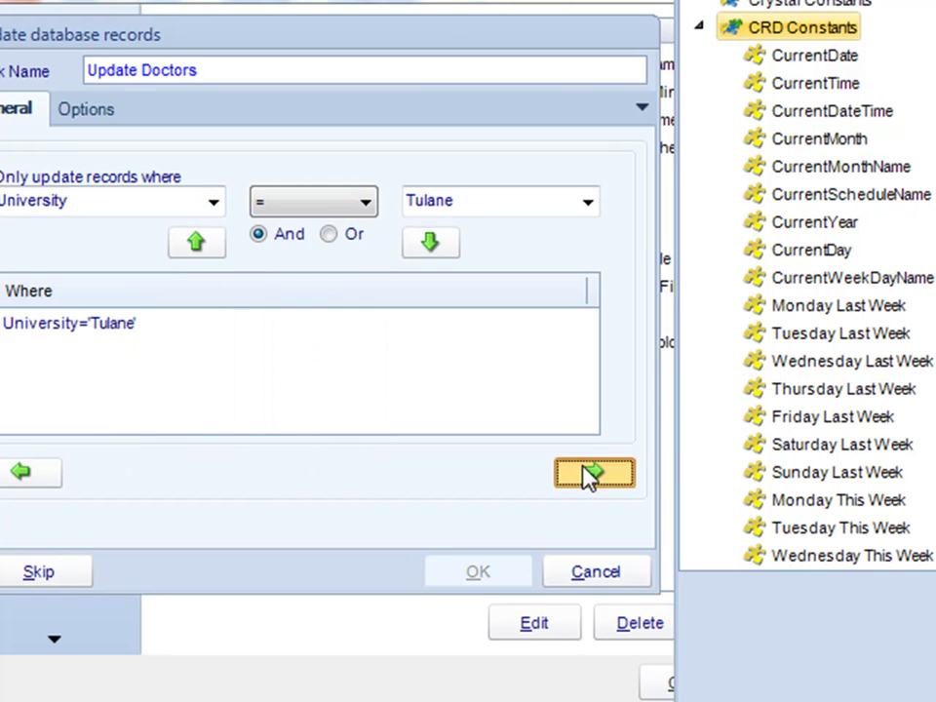
click(584, 467)
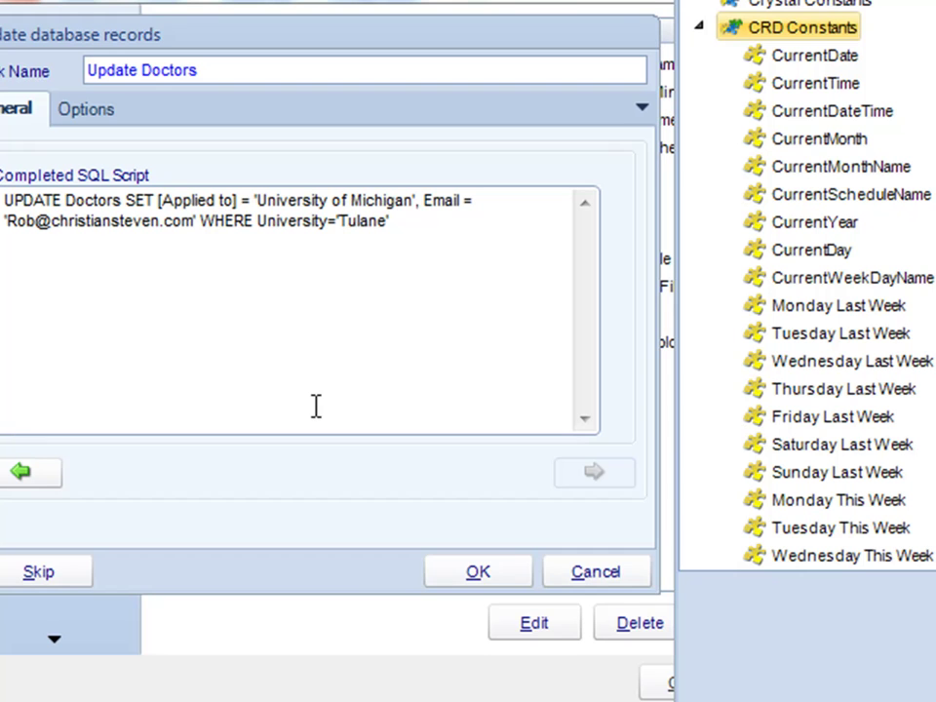
click(469, 574)
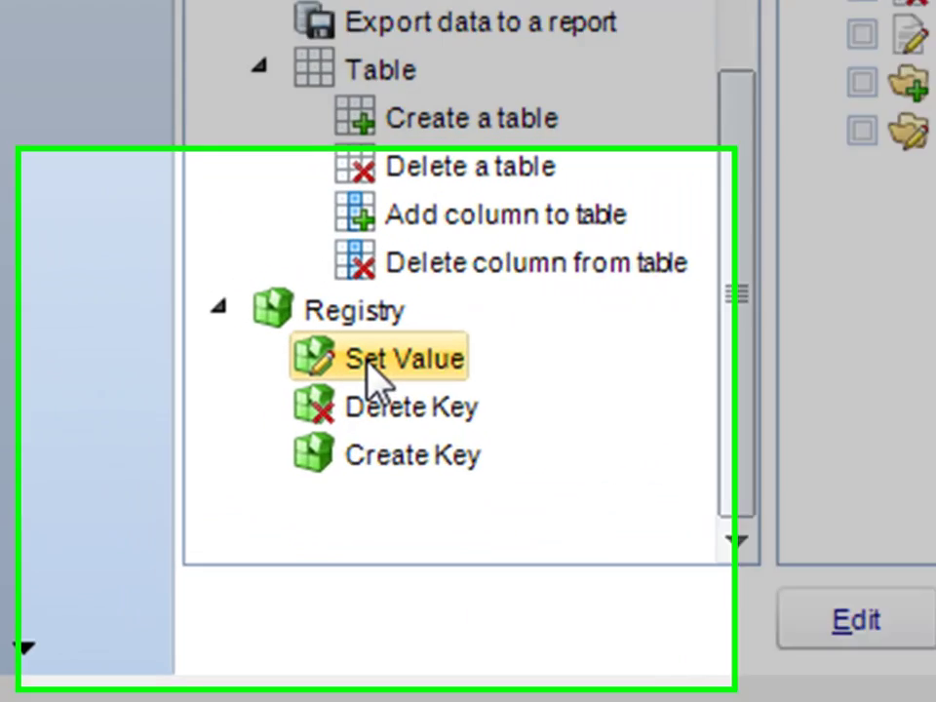
click(367, 365)
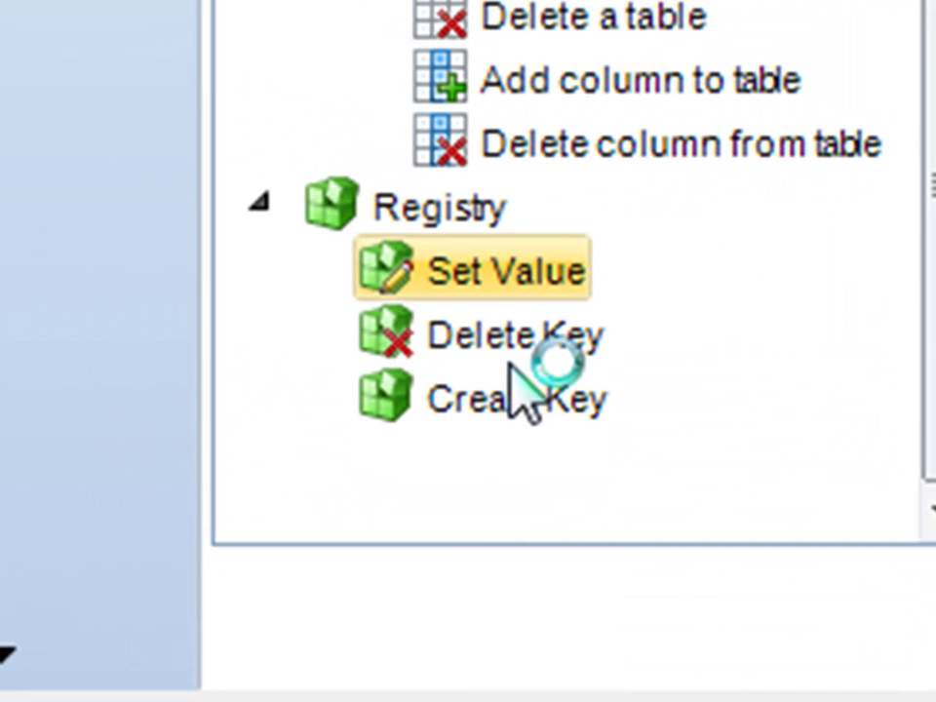
click(493, 334)
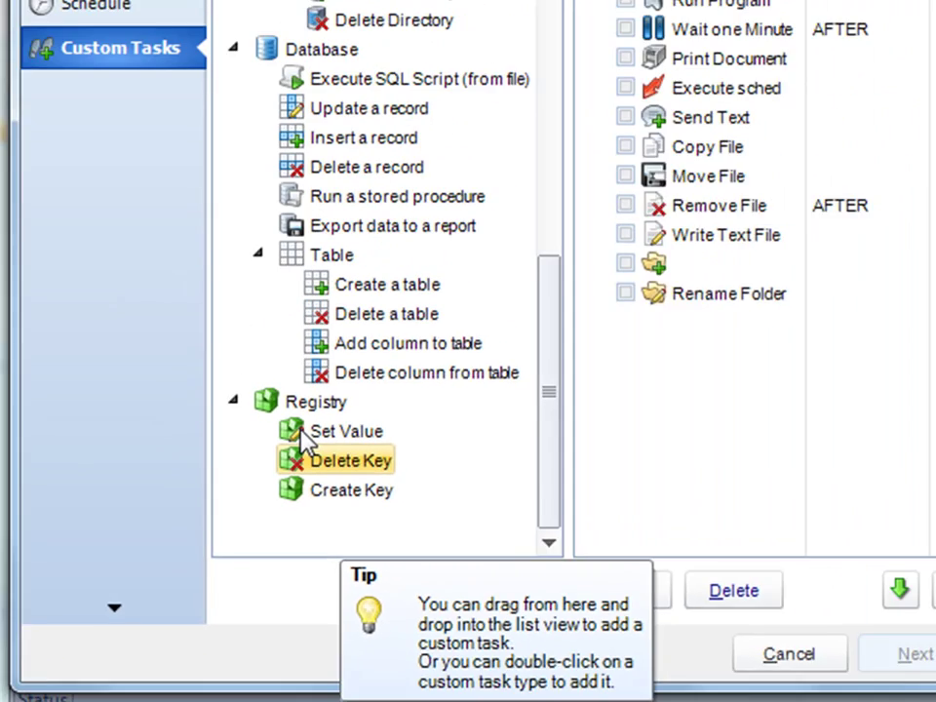
double_click(332, 432)
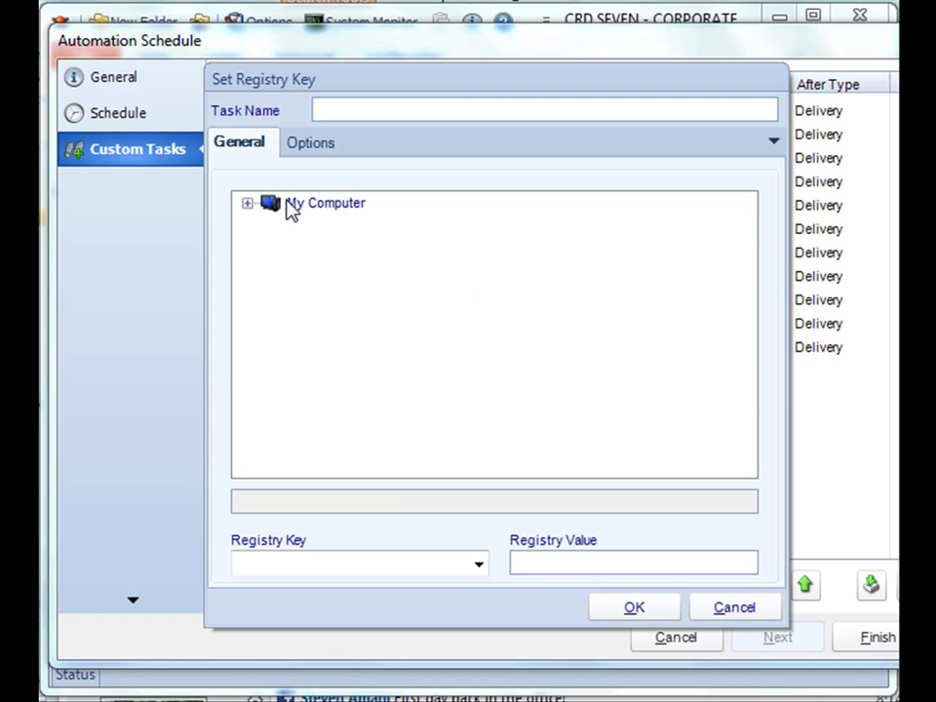
click(246, 202)
double_click(292, 230)
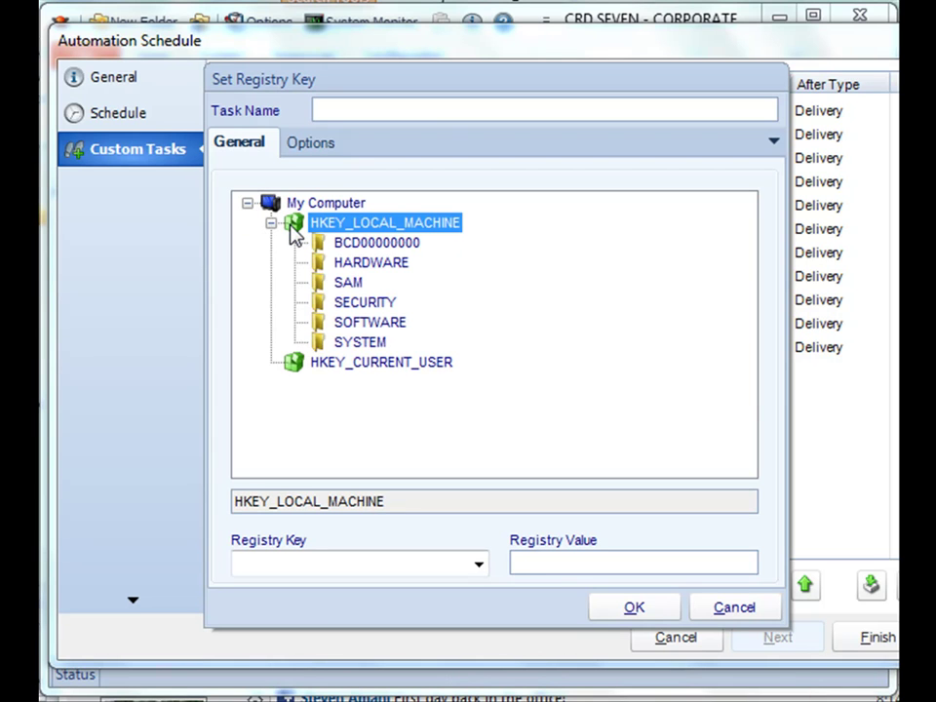
double_click(329, 265)
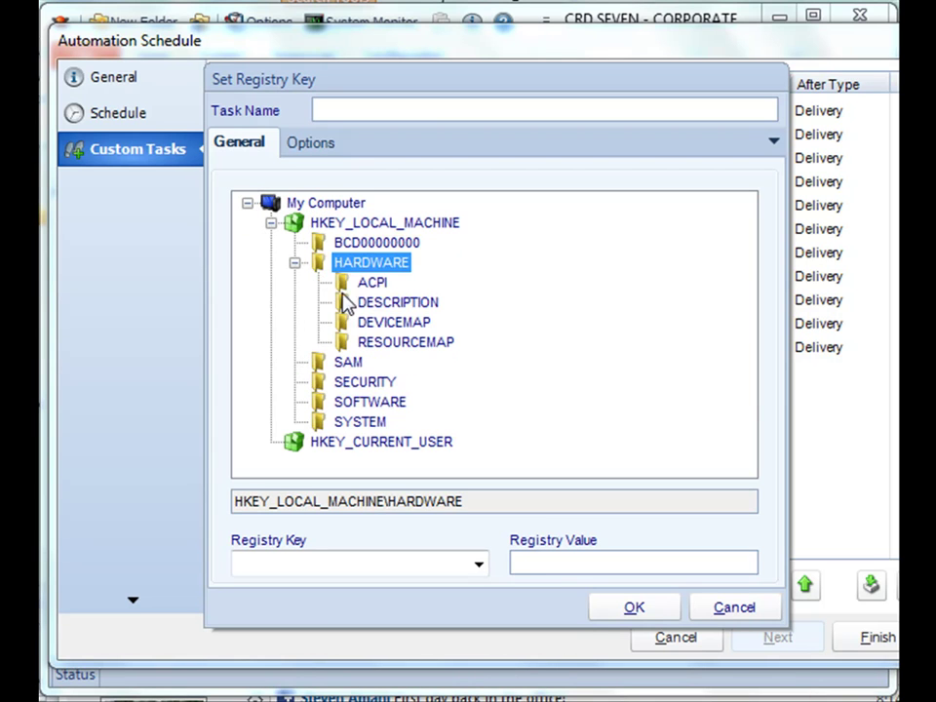
click(360, 305)
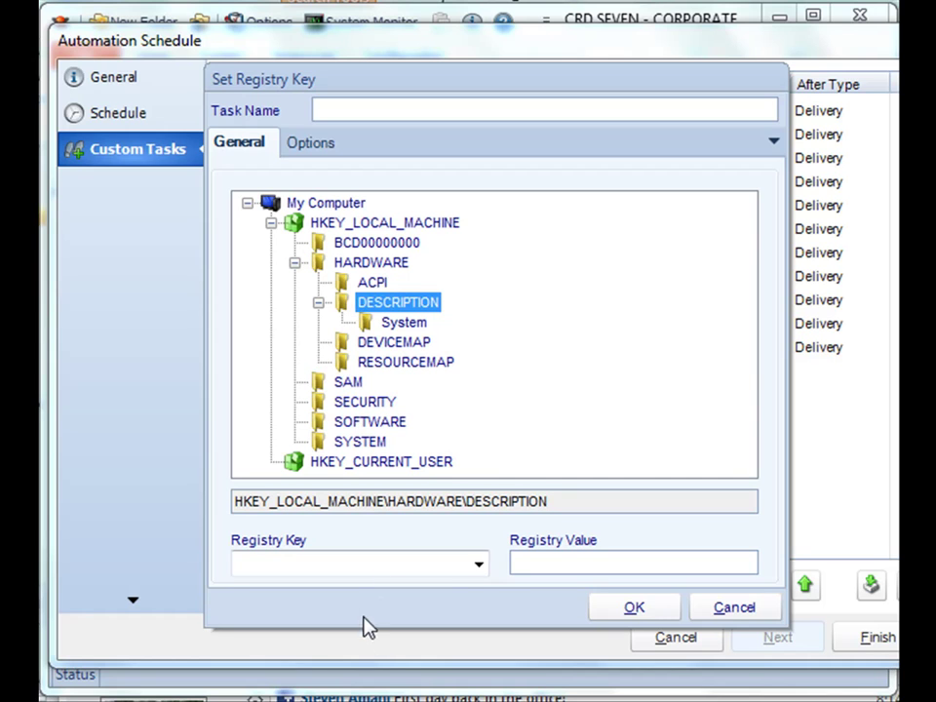
click(479, 567)
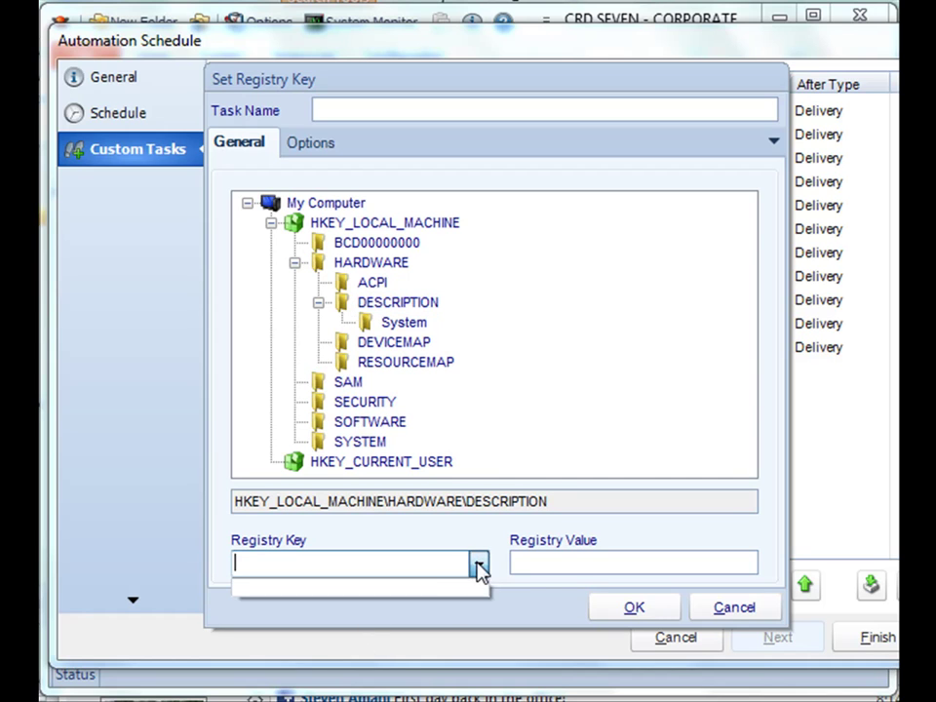
click(479, 567)
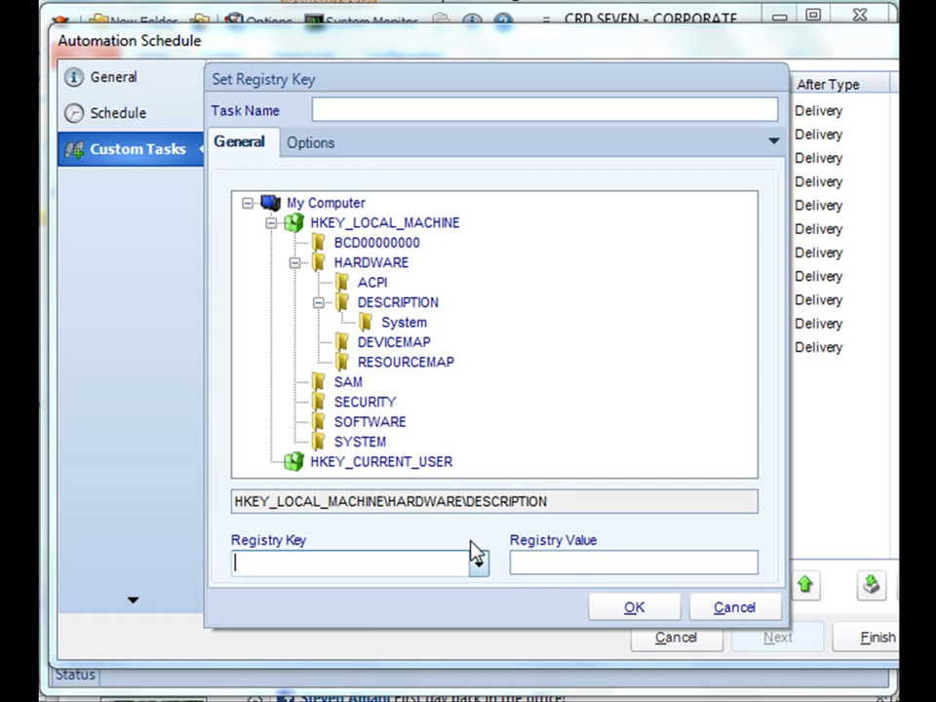
click(553, 559)
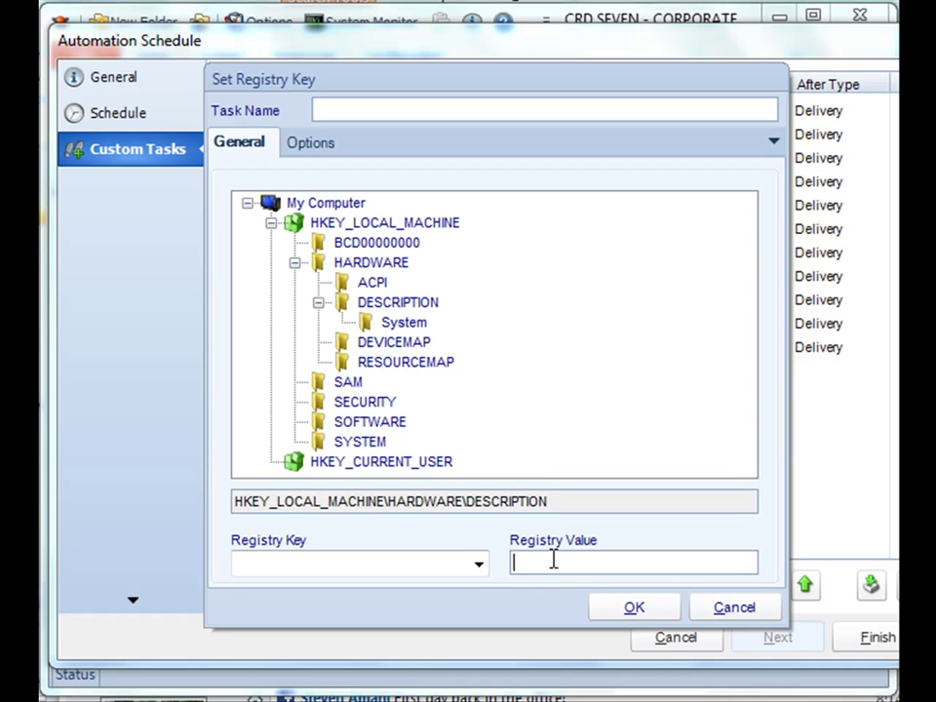
drag(425, 82, 556, 89)
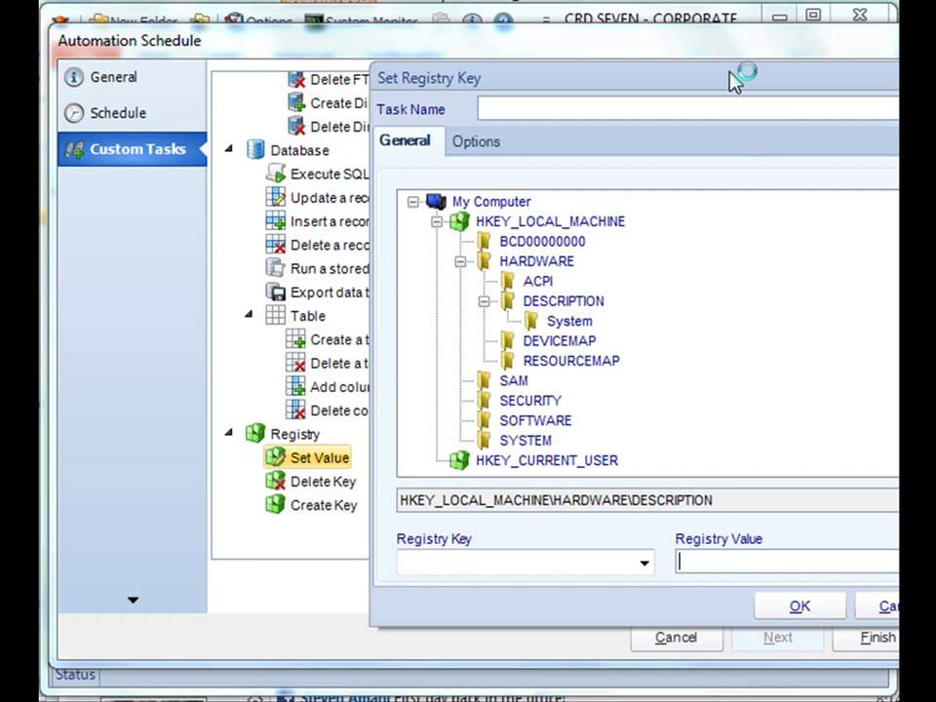
drag(736, 80, 570, 52)
click(727, 579)
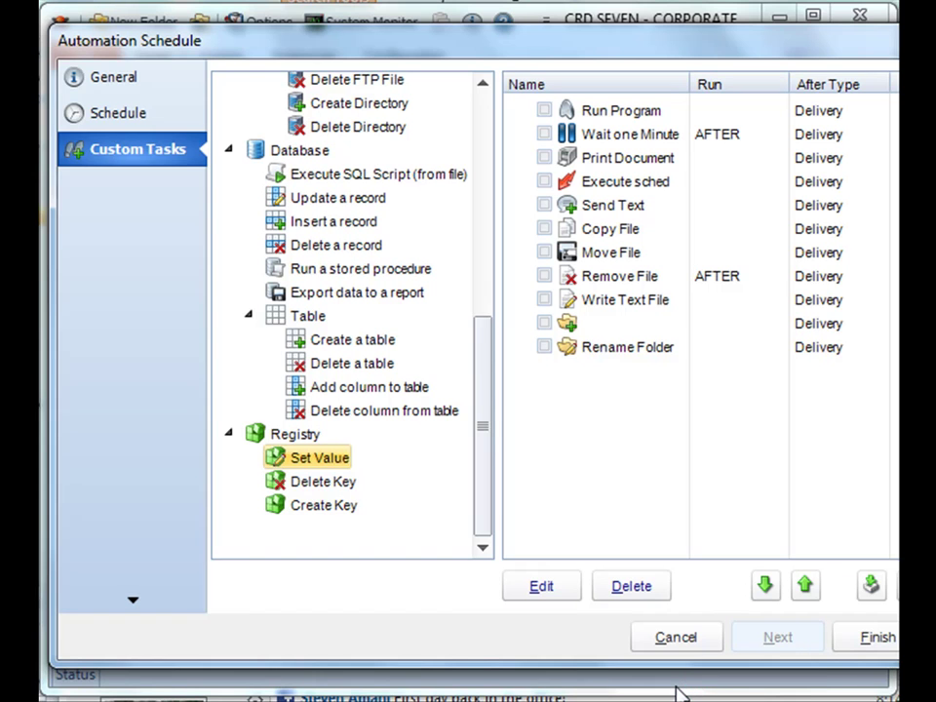
In Run Program's Options, keep AFTER timing and choose After Successful Report Production.
double_click(598, 113)
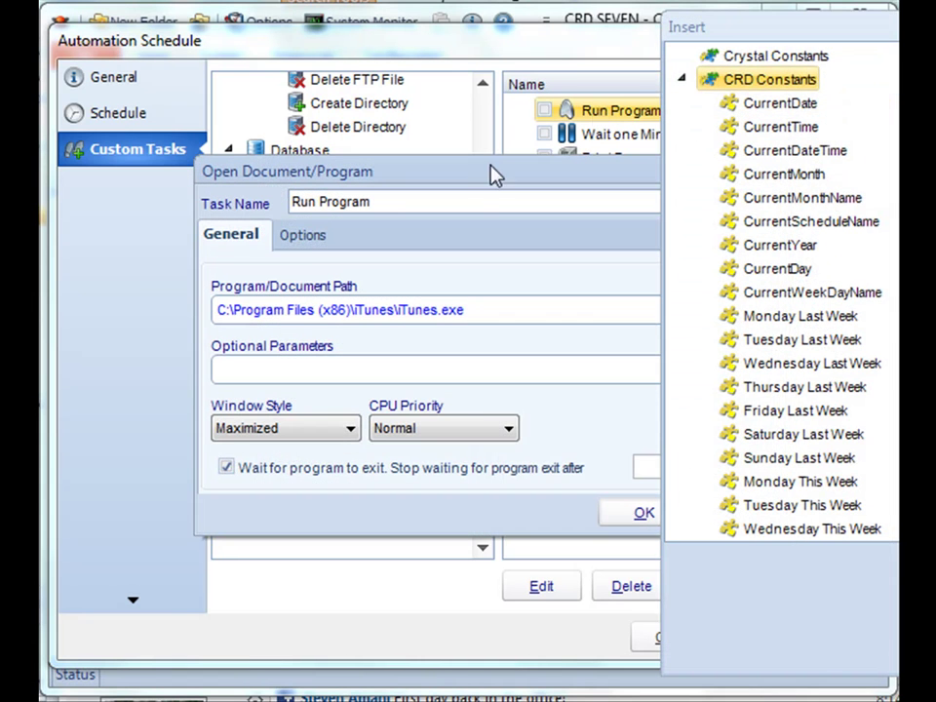
click(305, 236)
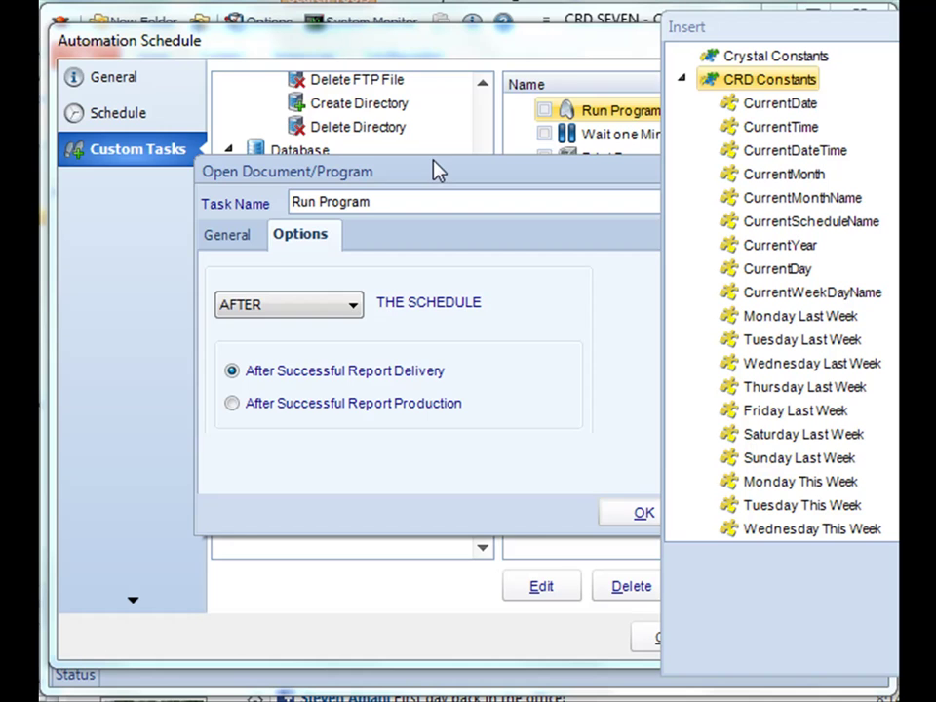
drag(436, 171, 282, 98)
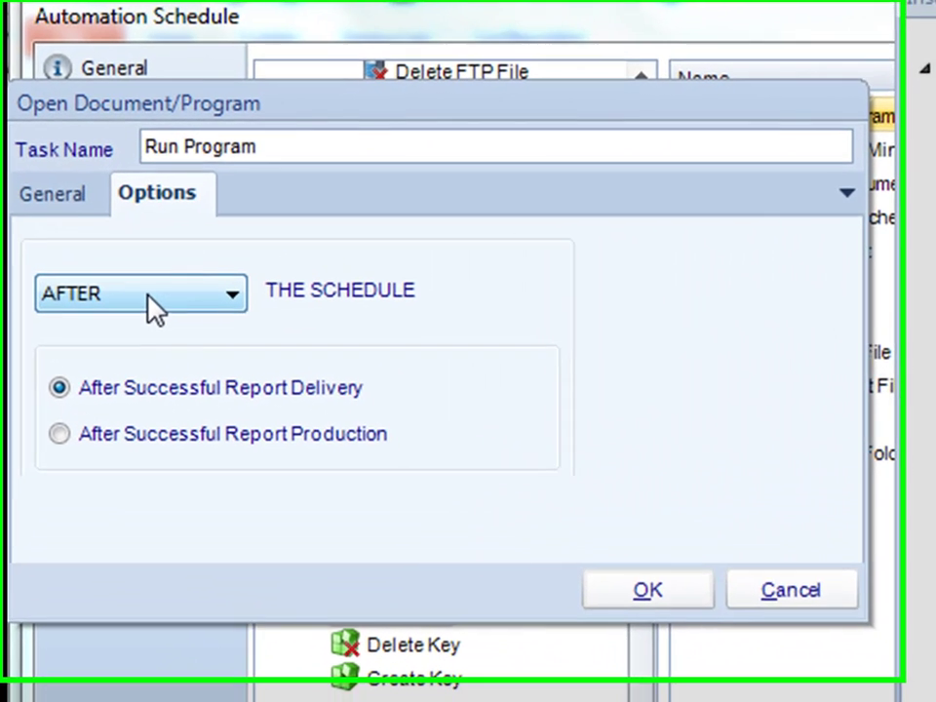
click(146, 294)
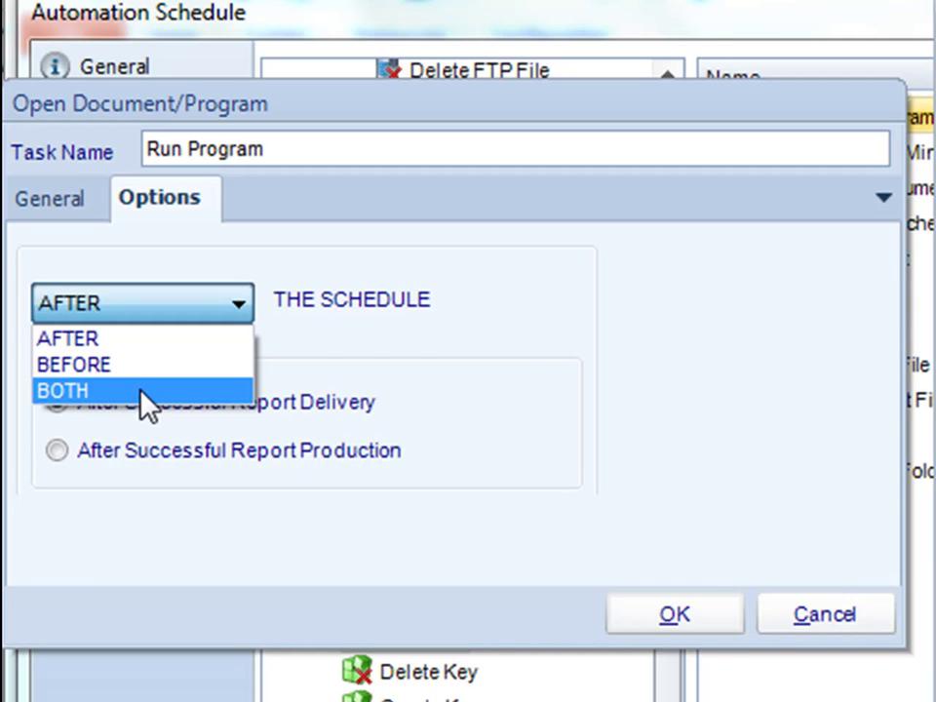
click(735, 340)
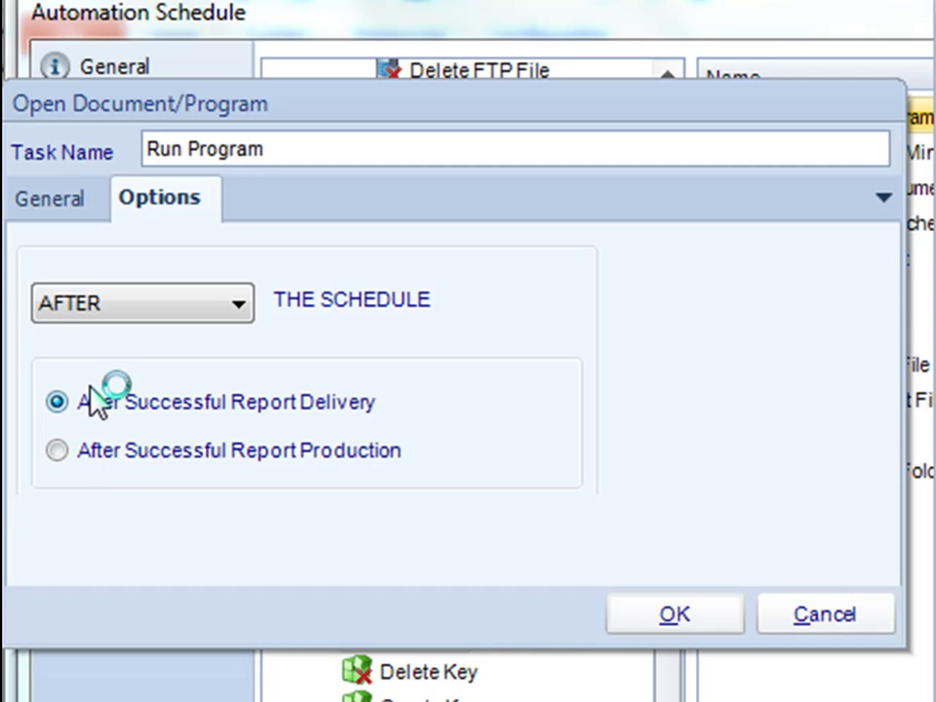
click(118, 450)
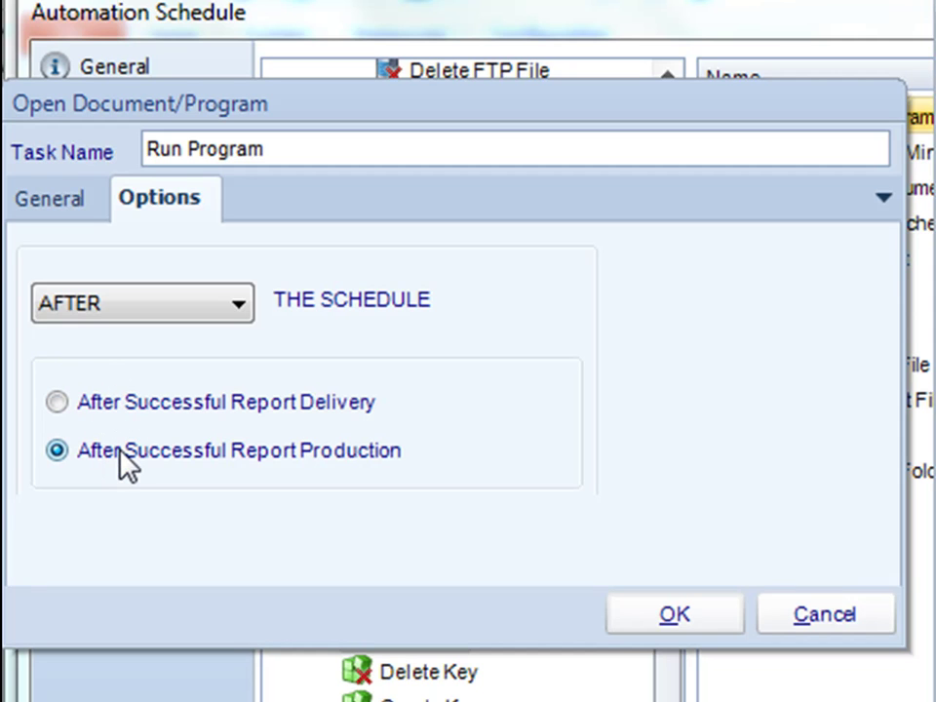
Cancel the Open Document/Program dialog and scroll the task type tree back to the top.
click(805, 635)
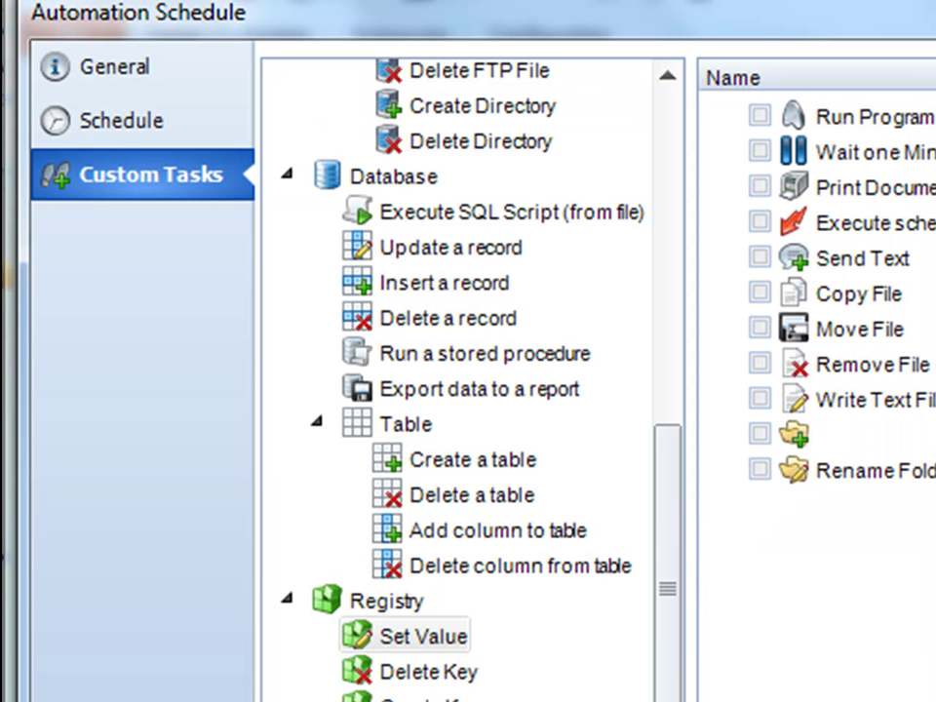
drag(663, 563, 611, 109)
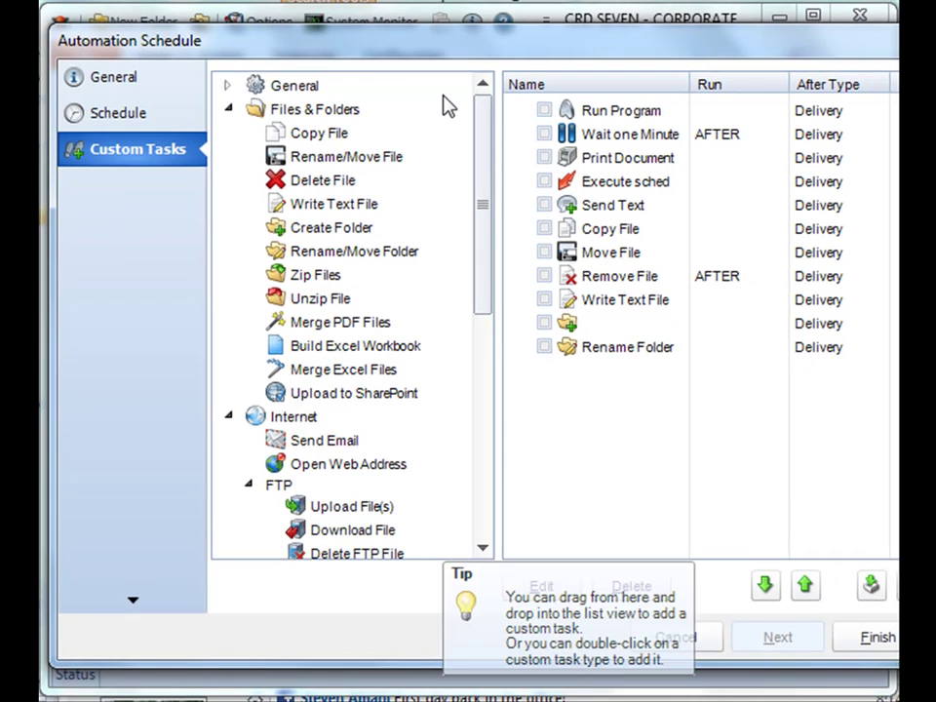